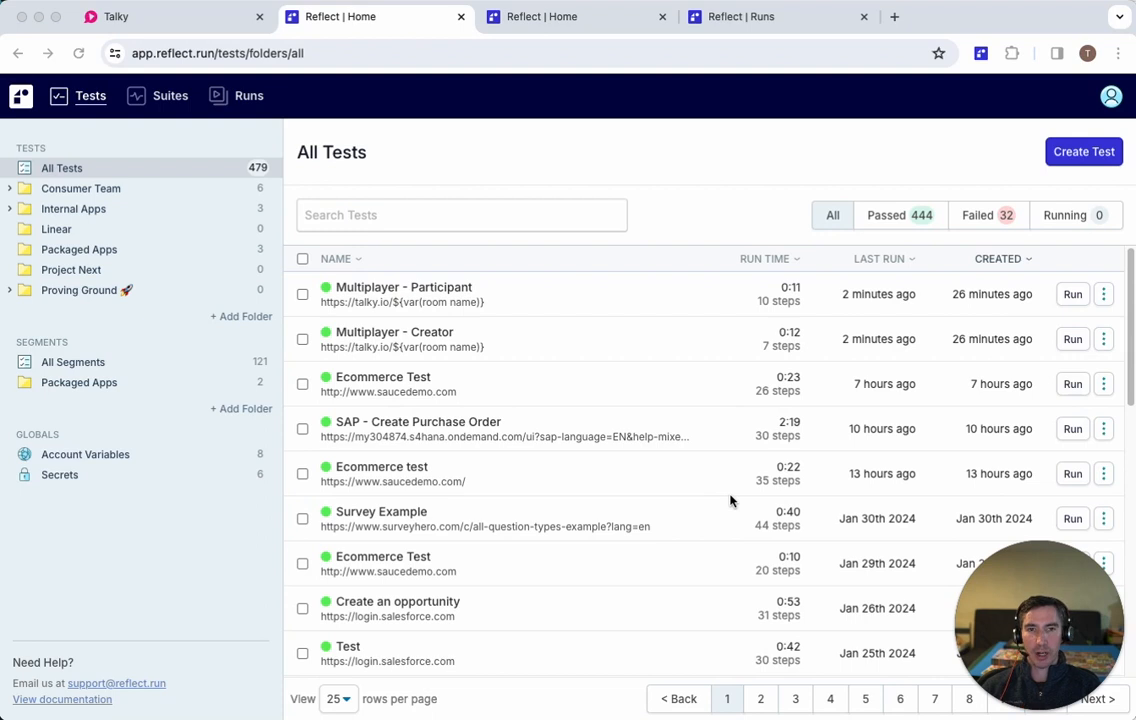
Step: Start creating a new test in Reflect and name it Creator Test
{"action": "left_click", "coordinate": [122, 13]}
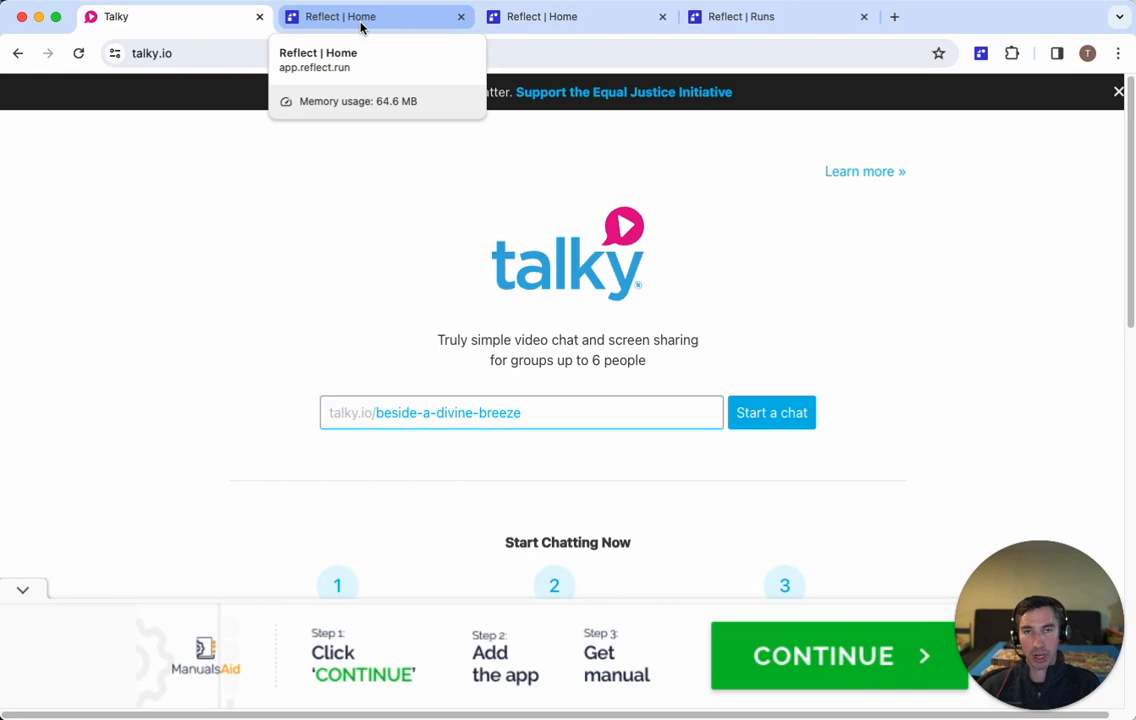
{"action": "left_click", "coordinate": [361, 27]}
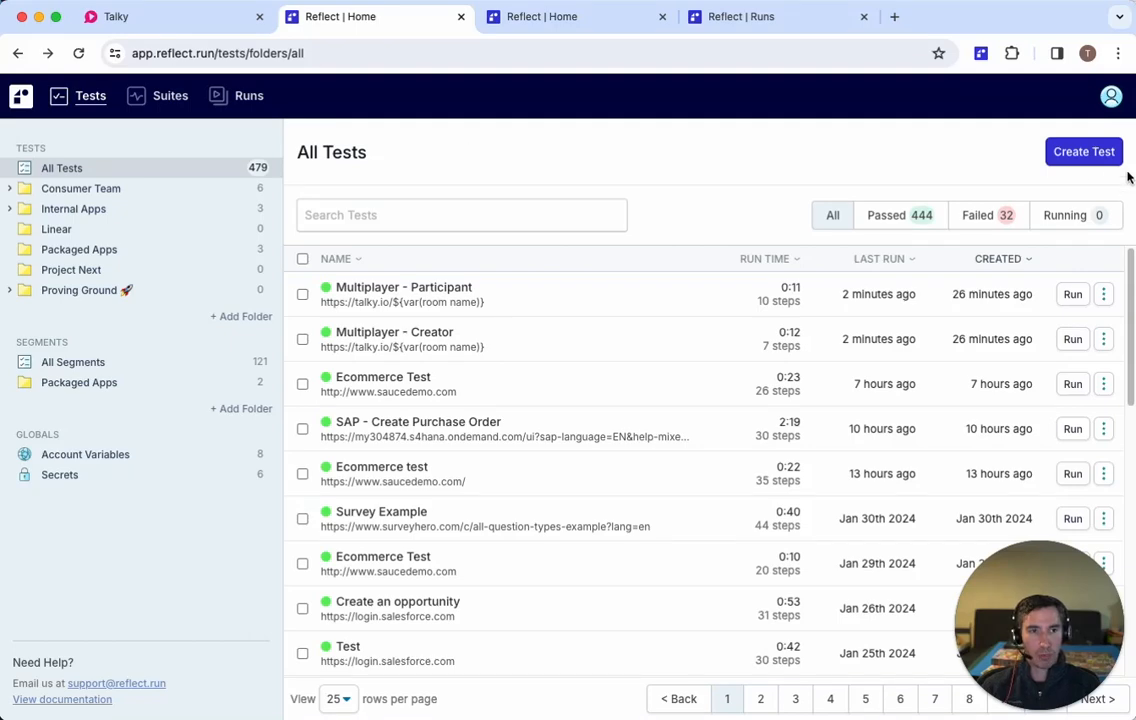
{"action": "left_click", "coordinate": [1086, 153]}
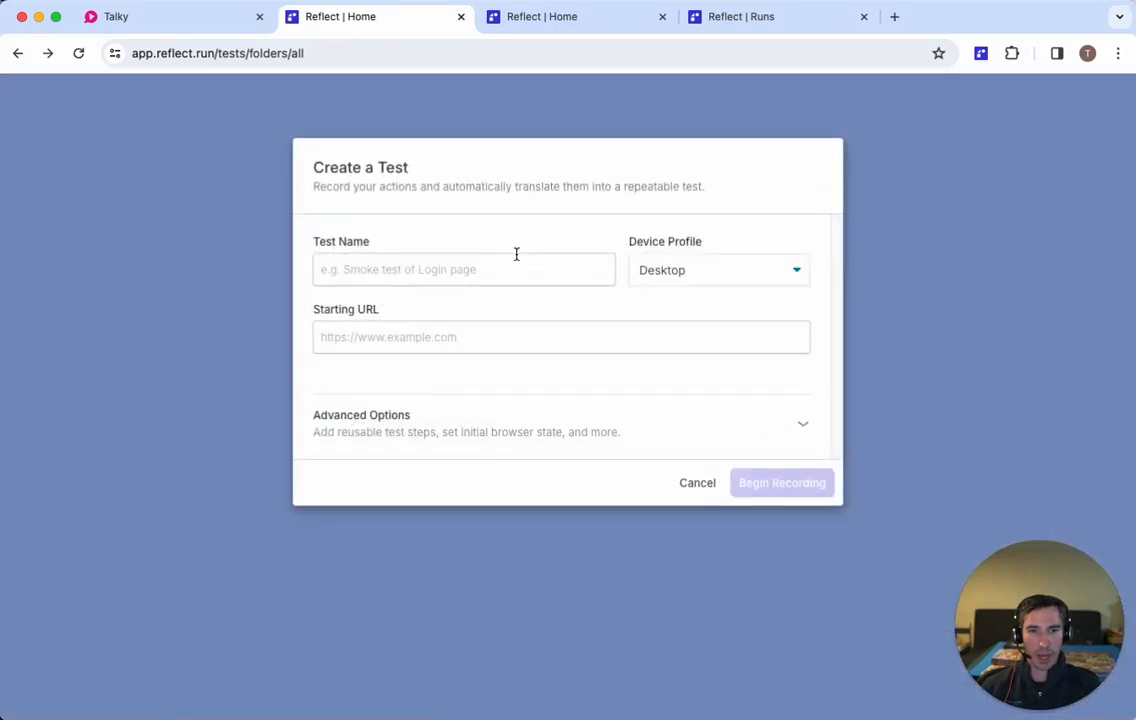
{"action": "left_click", "coordinate": [455, 277]}
{"action": "type", "text": "Creator Test"}
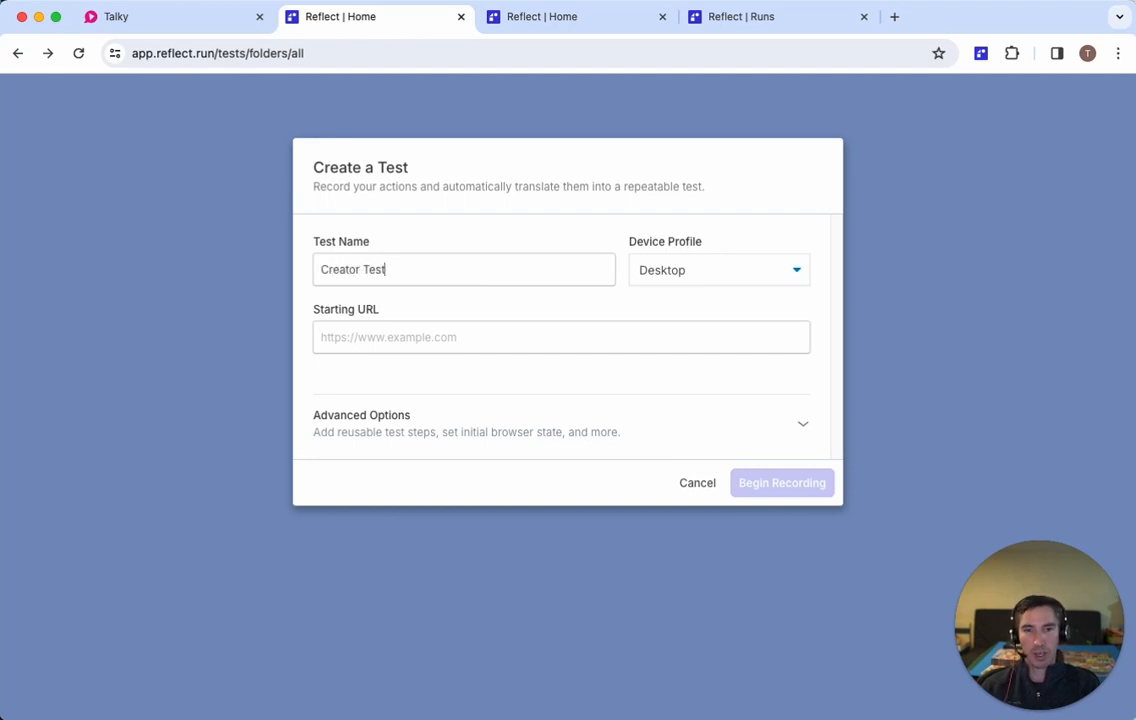
{"action": "key", "text": "Tab"}
{"action": "key", "text": "Tab"}
{"action": "type", "text": "https://"}
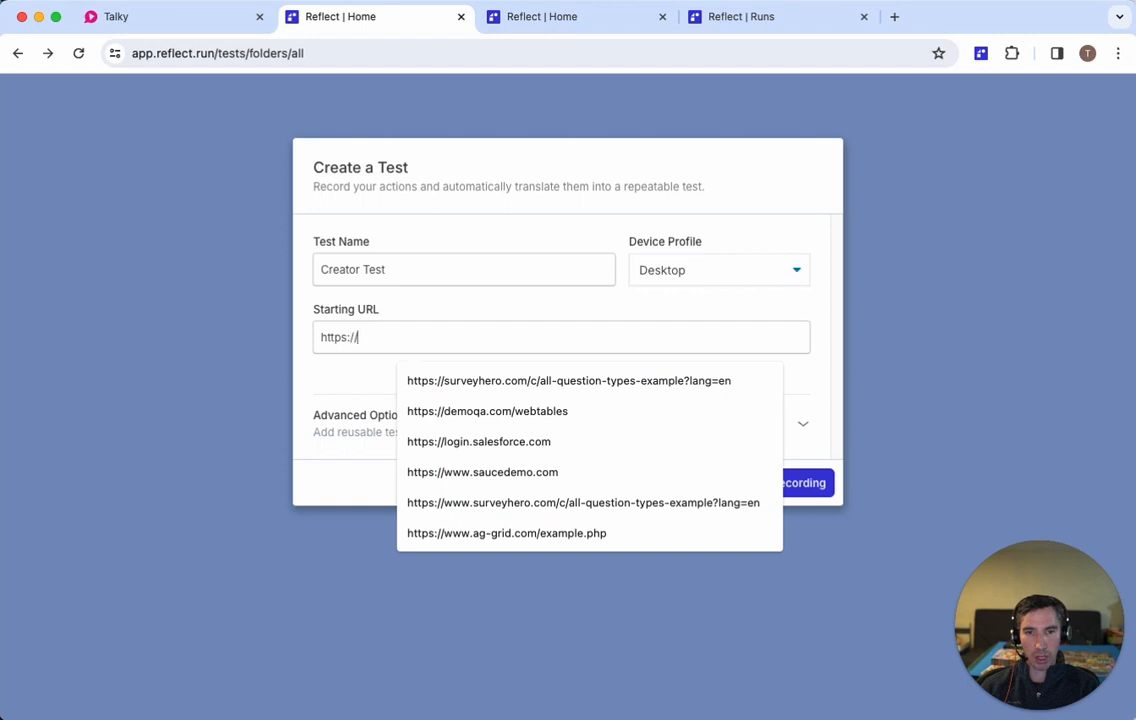
{"action": "type", "text": "taly"}
{"action": "type", "text": "ky.io/"}
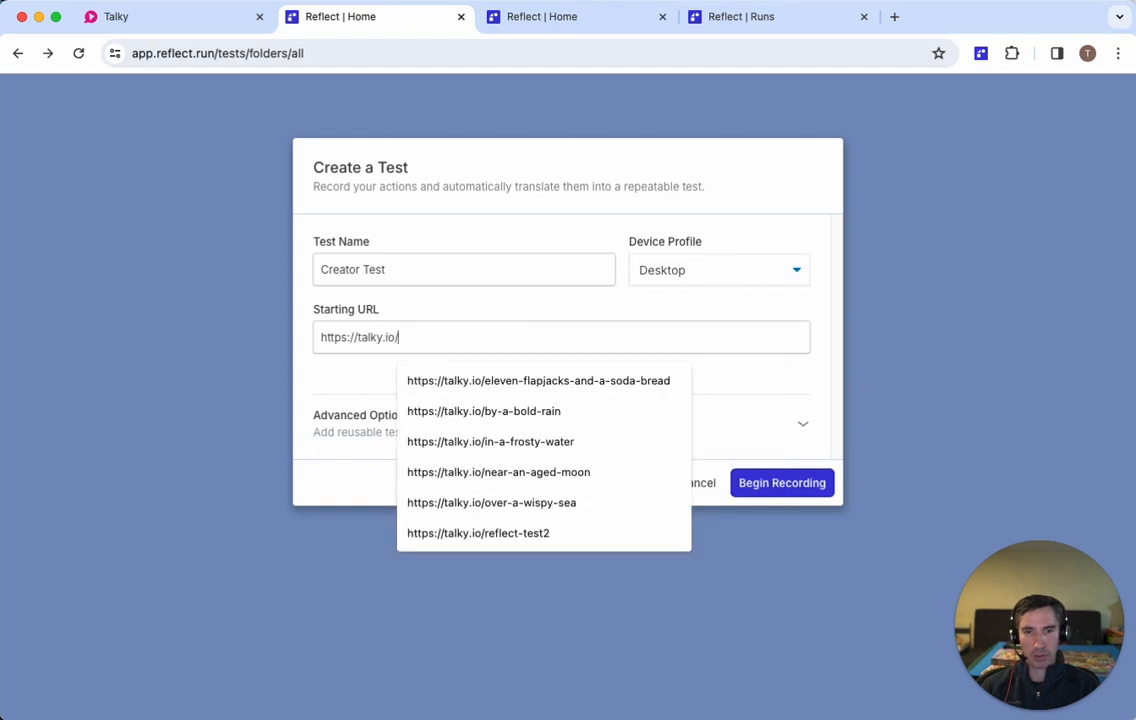
{"action": "type", "text": "reflect-test"}
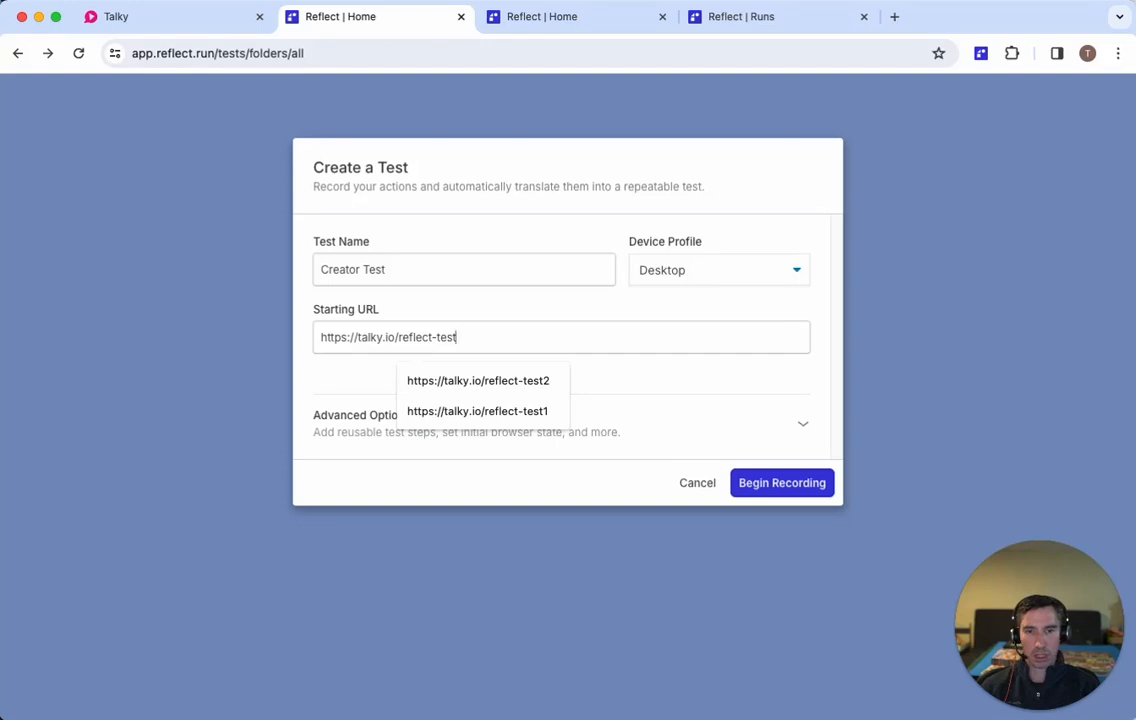
{"action": "type", "text": "1"}
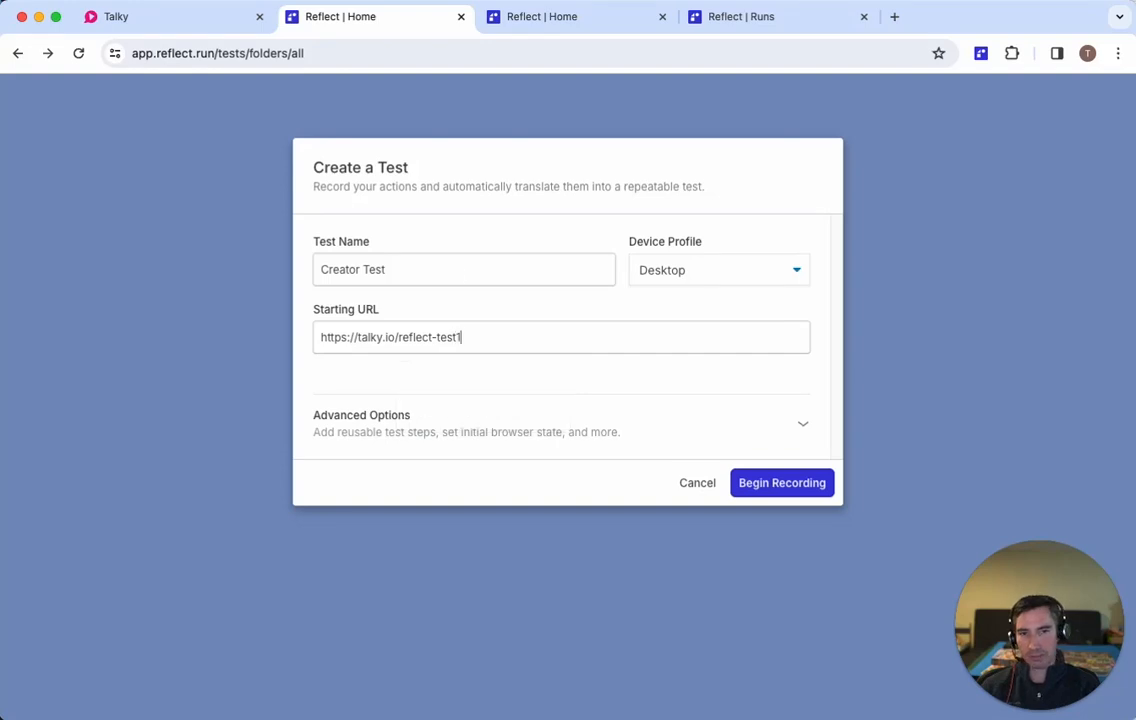
{"action": "left_click", "coordinate": [808, 492]}
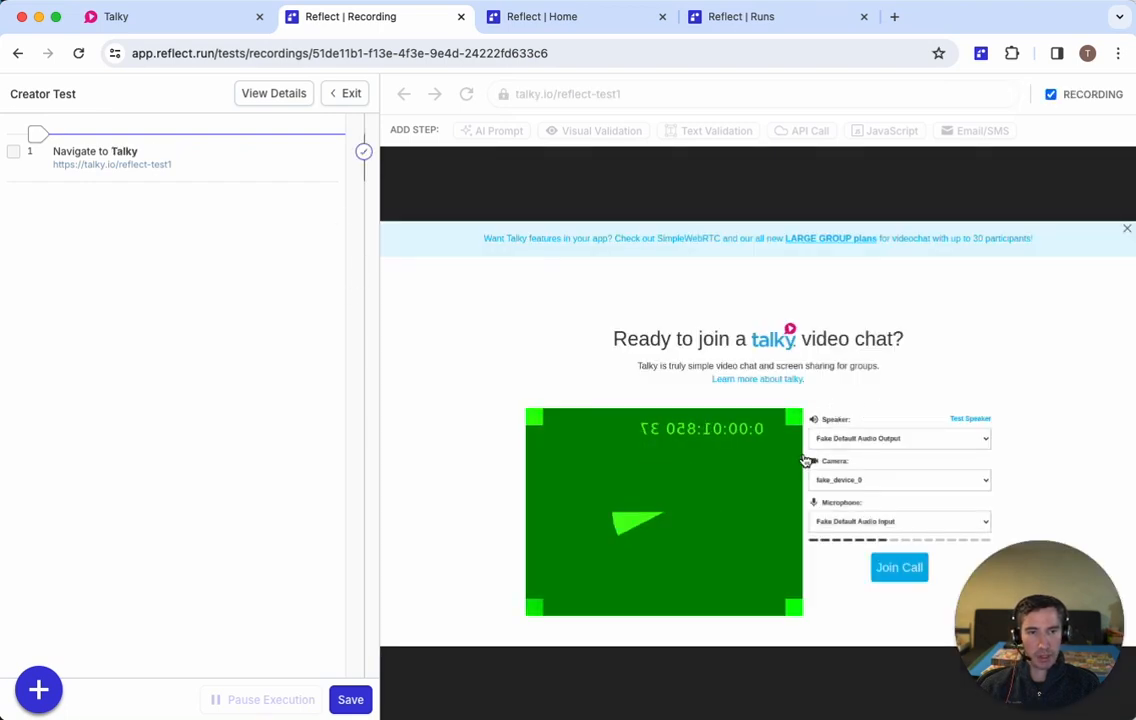
Step: Join the Talky video call in the recorded page and open its chat
{"action": "left_click", "coordinate": [903, 569]}
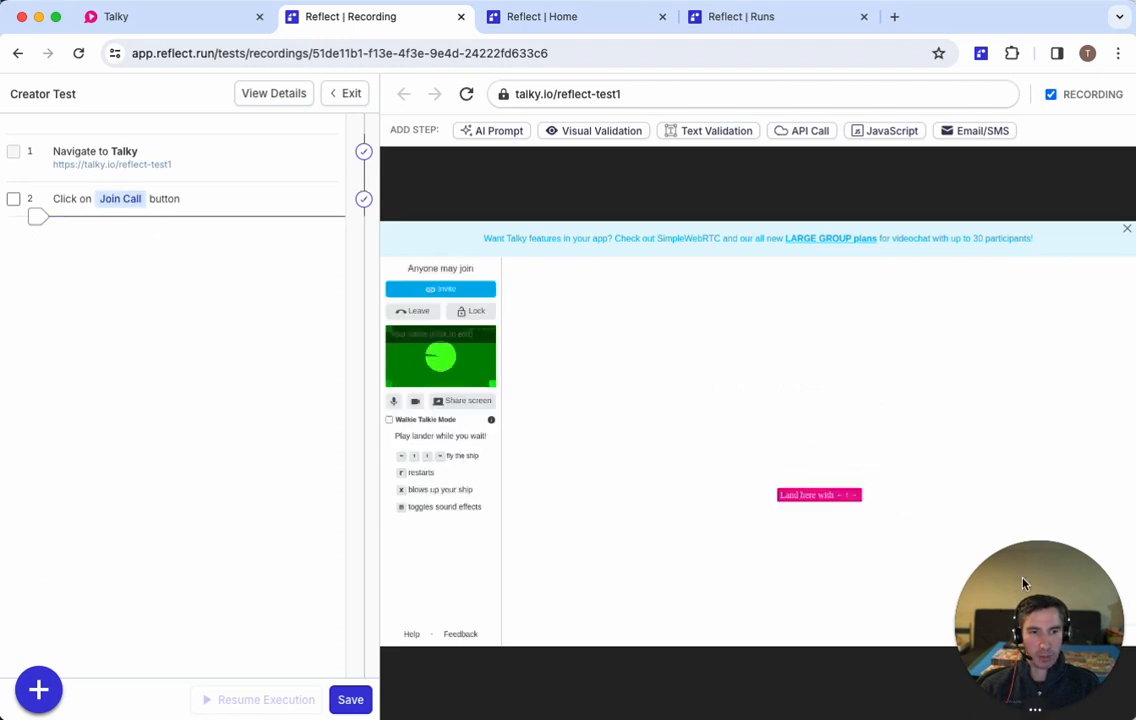
{"action": "left_click_drag", "start_coordinate": [1028, 587], "coordinate": [80, 594]}
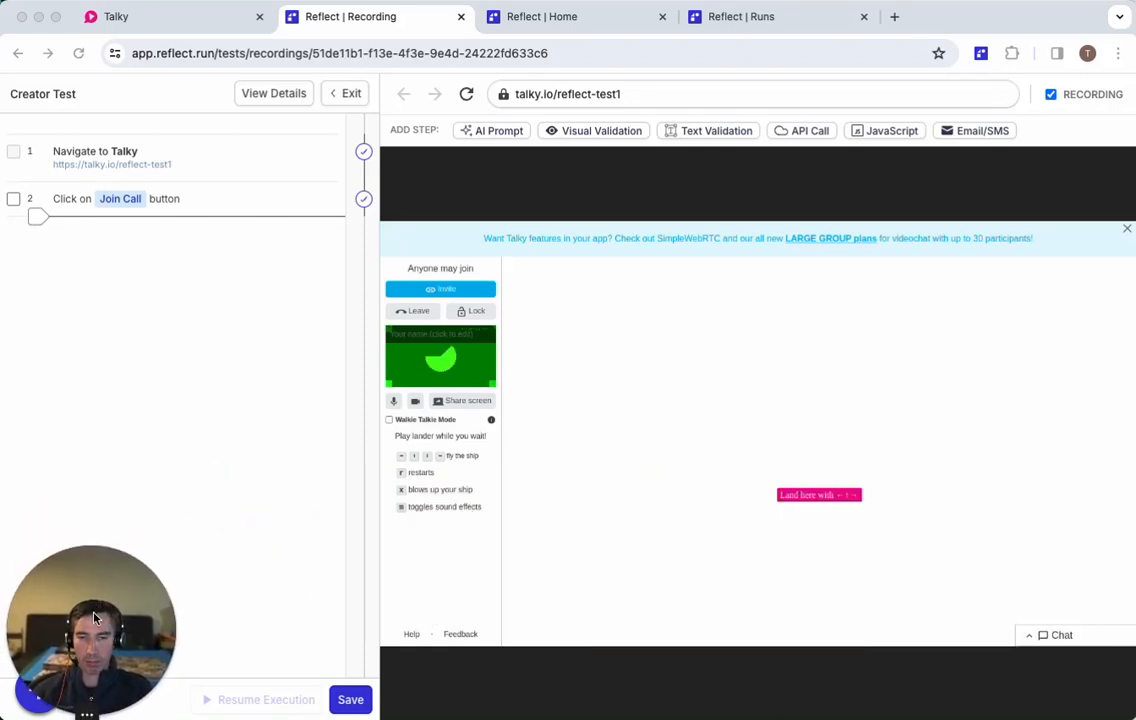
{"action": "left_click", "coordinate": [1066, 637]}
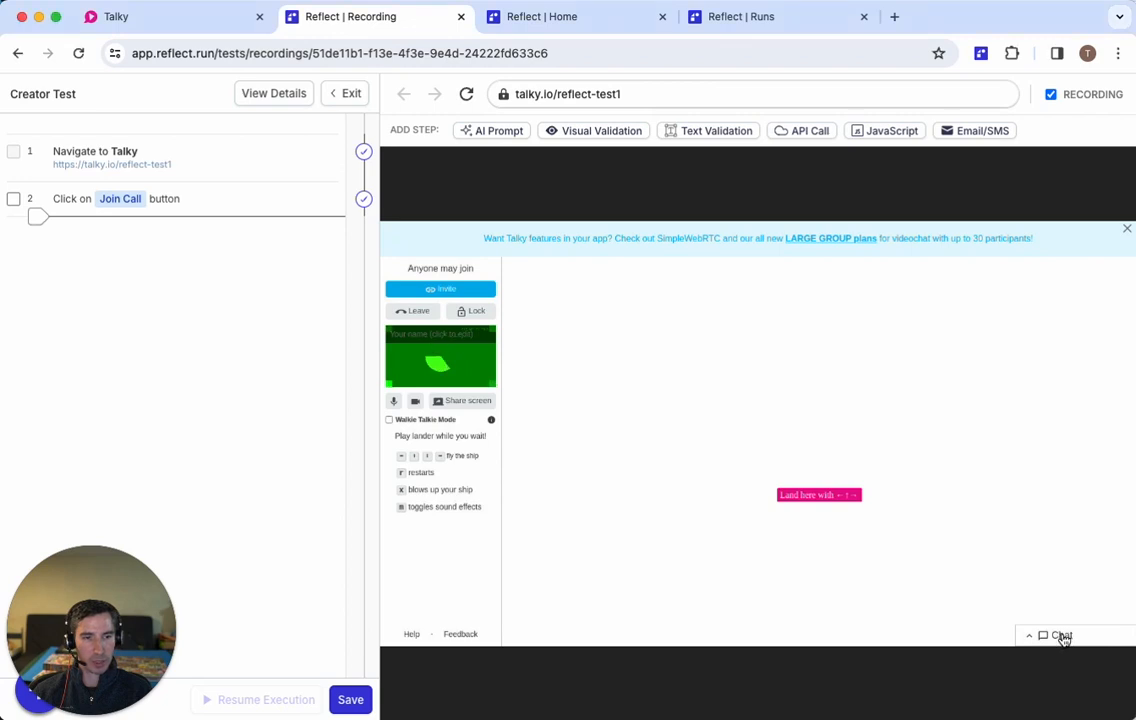
{"action": "left_click", "coordinate": [1063, 638]}
Step: Send the chat message "Hello from creator" in the recorded call
{"action": "left_click", "coordinate": [1043, 578]}
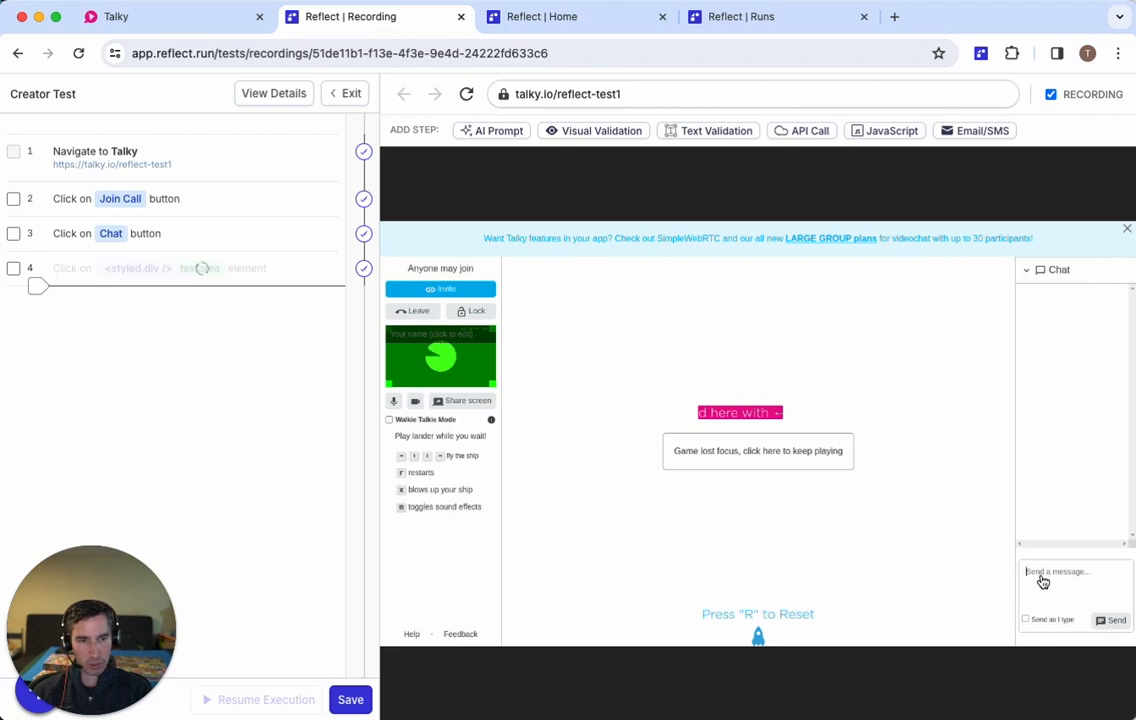
{"action": "type", "text": "Hello from creat"}
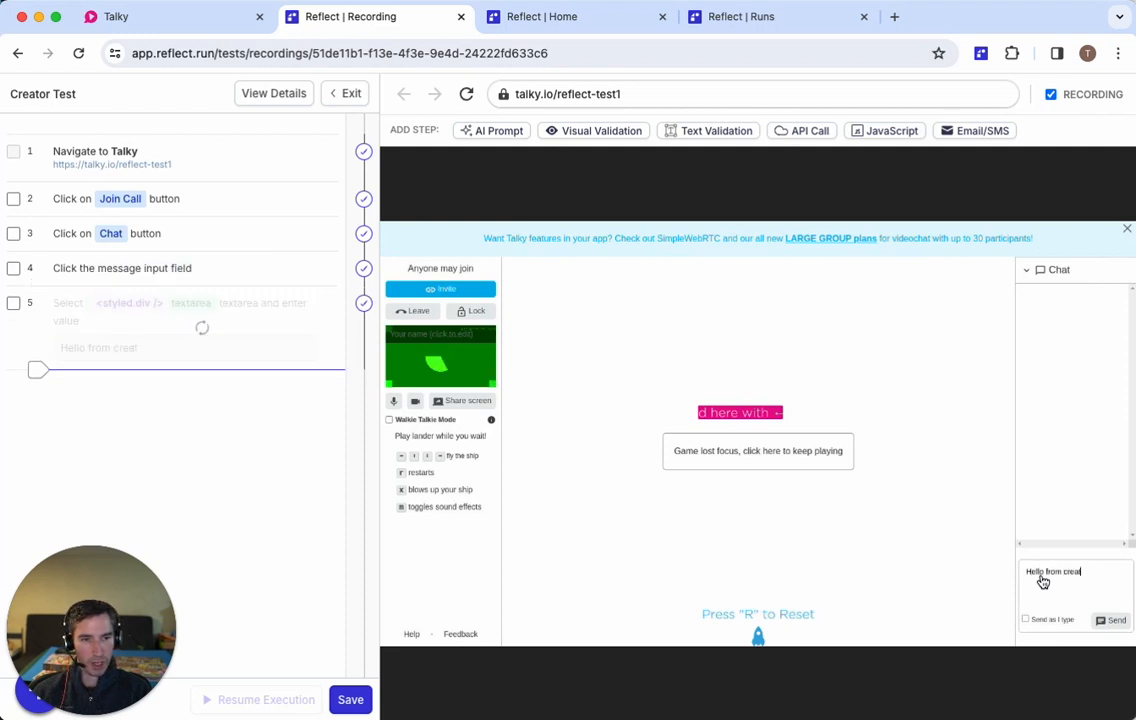
{"action": "type", "text": "or"}
{"action": "left_click", "coordinate": [1108, 620]}
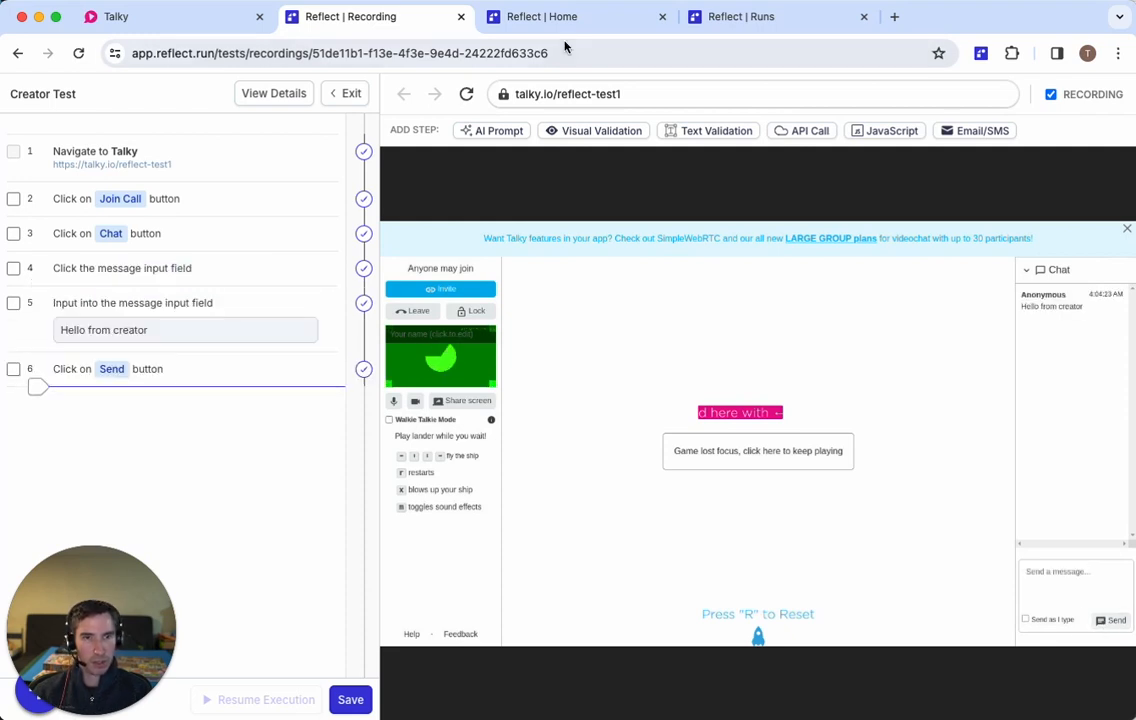
Step: Add a text validation step checking that "Hello from creator" is displayed in the chat
{"action": "left_click", "coordinate": [705, 131]}
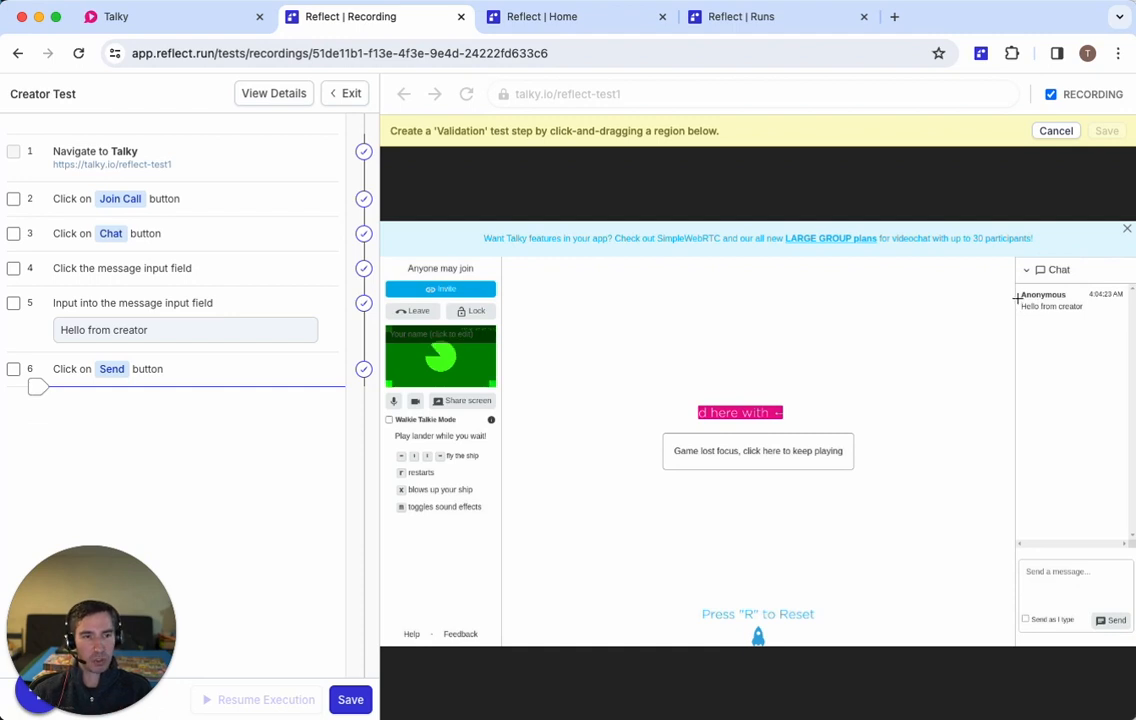
{"action": "left_click_drag", "start_coordinate": [1054, 309], "coordinate": [1073, 313]}
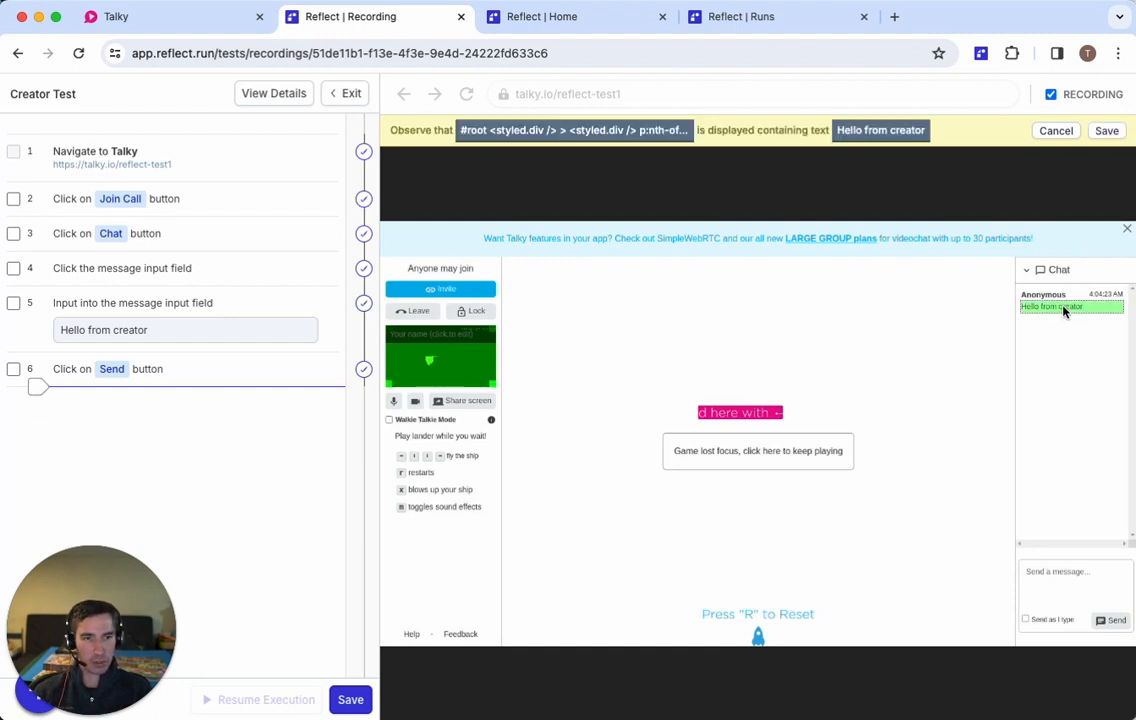
{"action": "left_click", "coordinate": [1106, 131]}
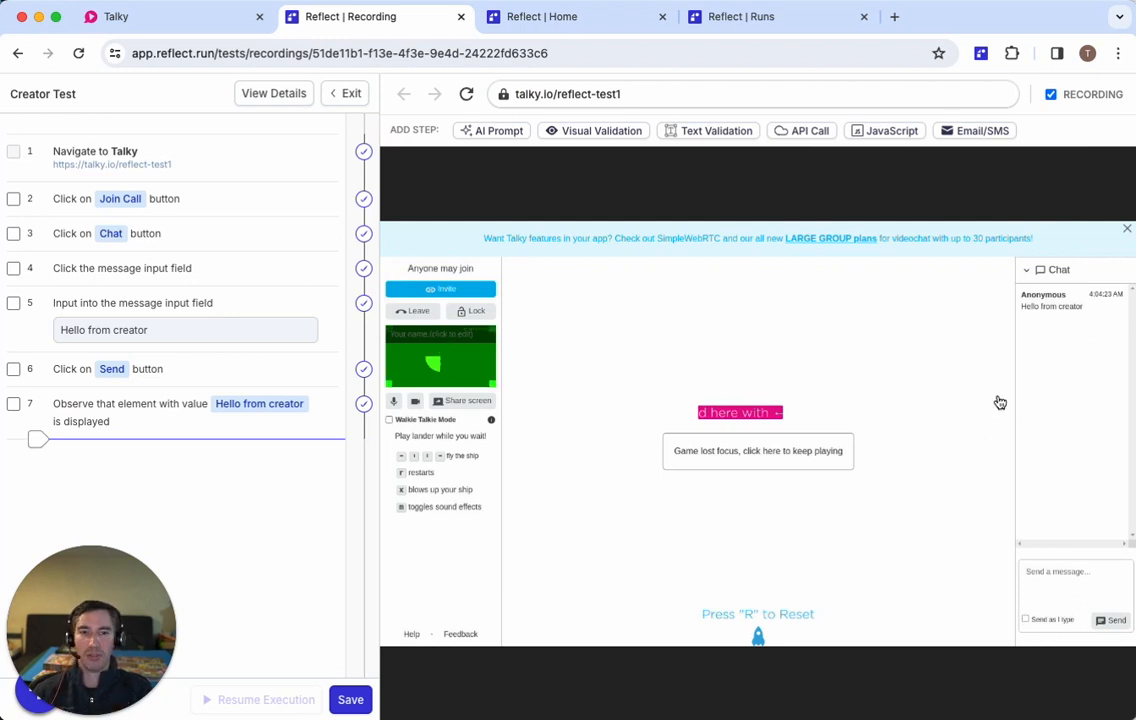
{"action": "left_click", "coordinate": [527, 17]}
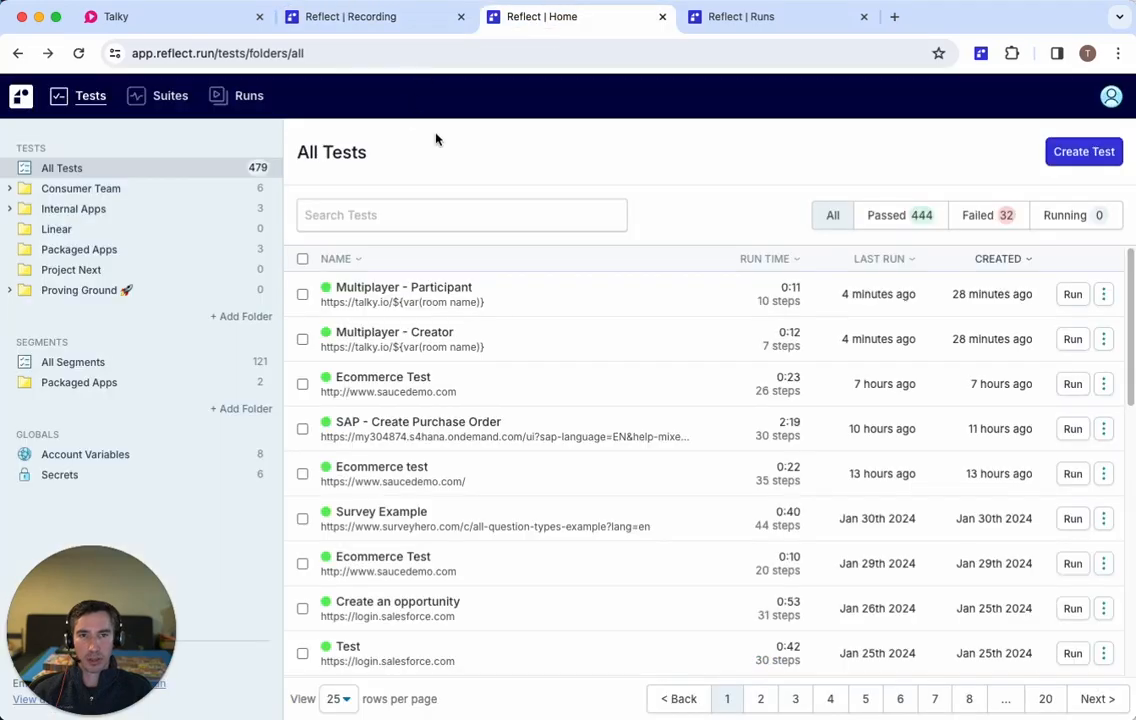
{"action": "left_click", "coordinate": [1083, 153]}
{"action": "left_click", "coordinate": [538, 336]}
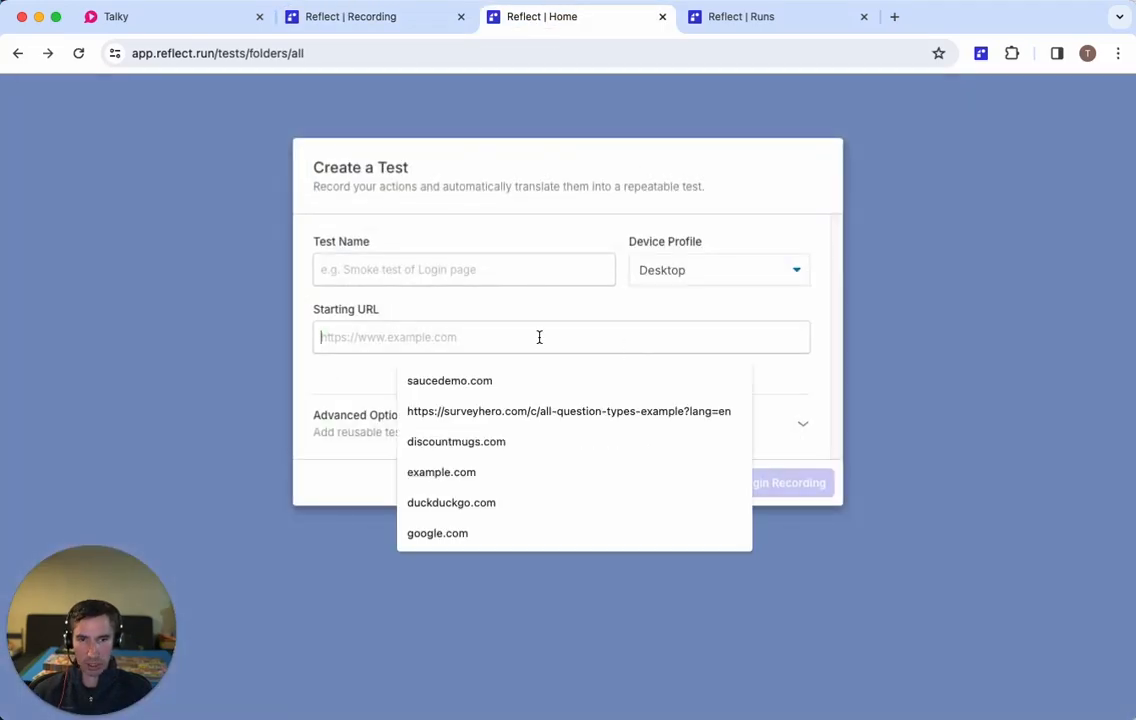
{"action": "type", "text": "https://"}
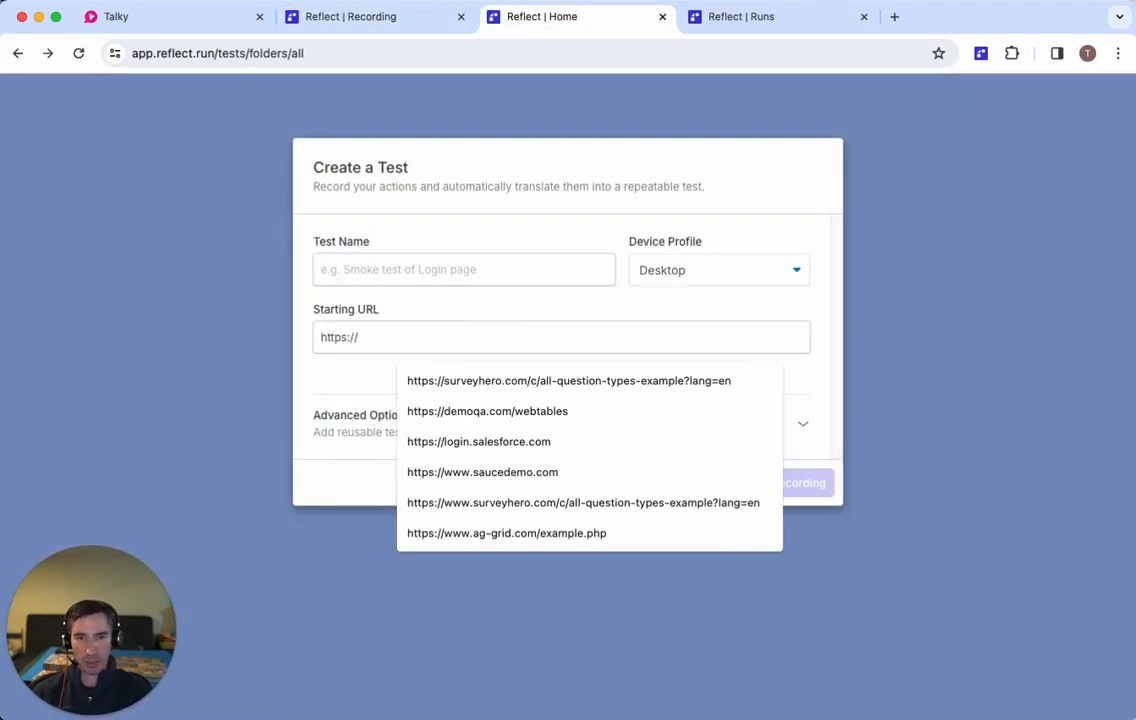
{"action": "type", "text": "talky.io/"}
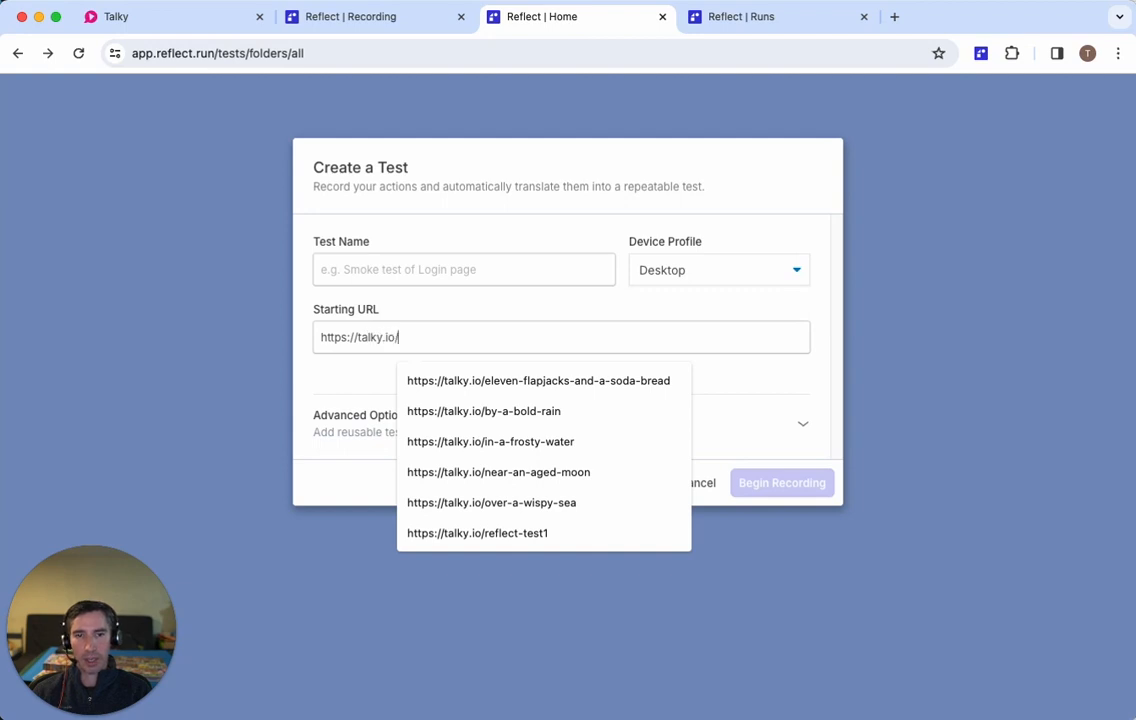
{"action": "type", "text": "reflect-test1"}
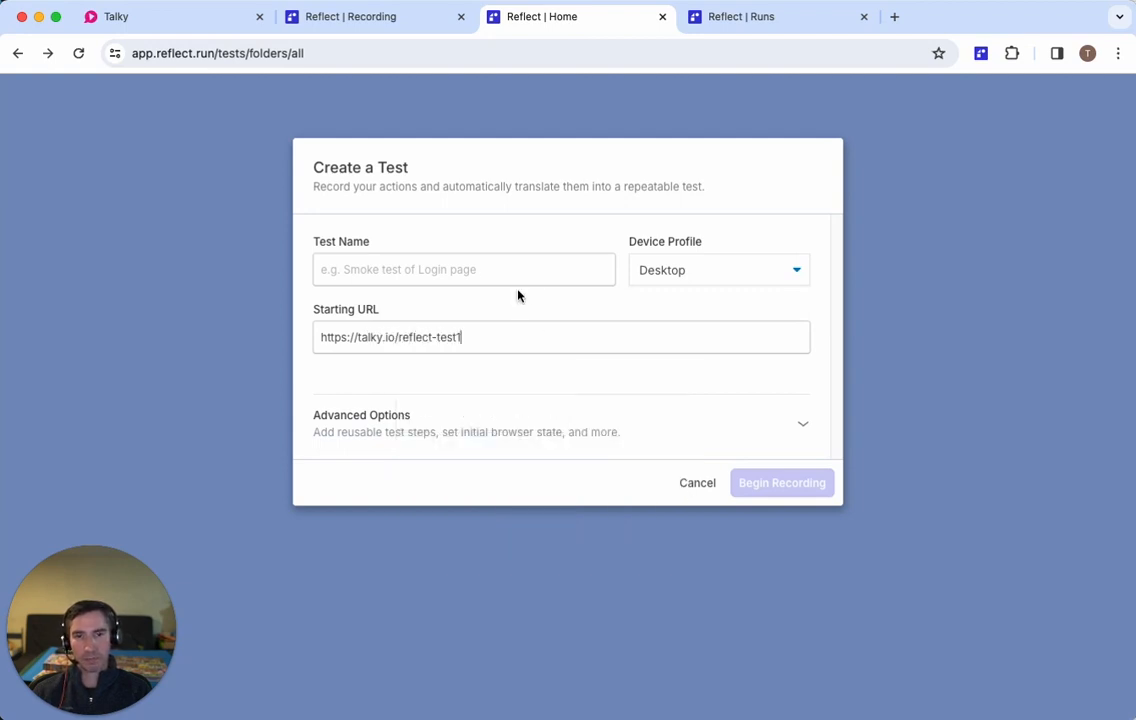
{"action": "type", "text": "Participant Test"}
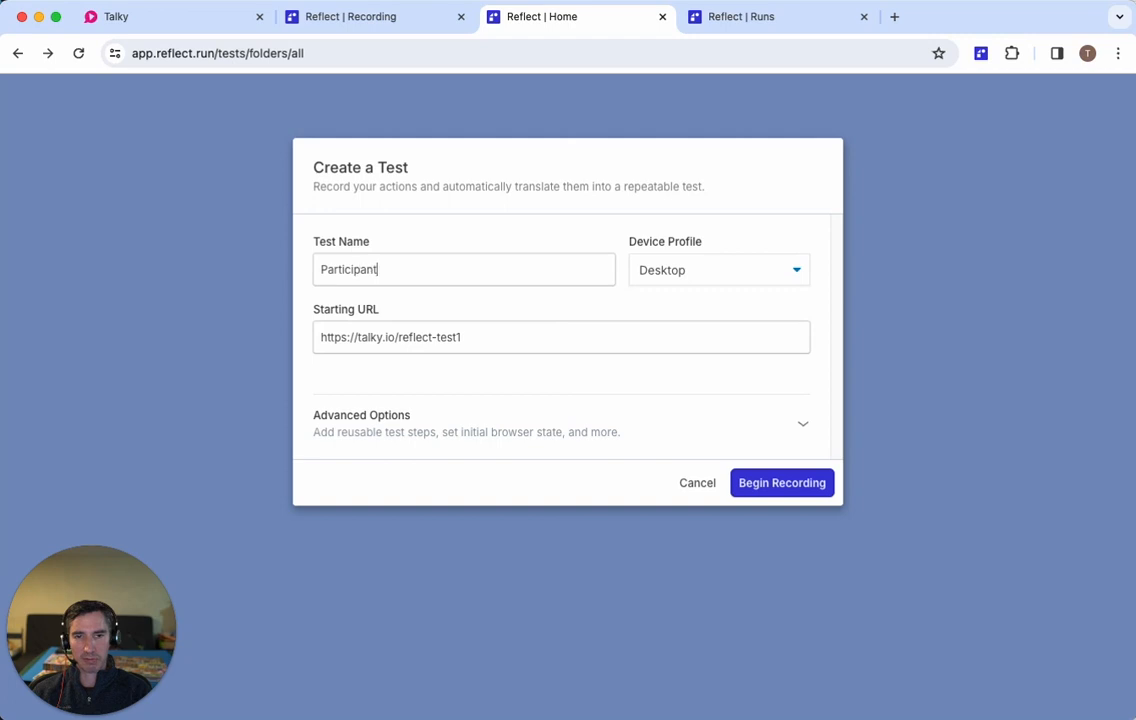
{"action": "left_click", "coordinate": [775, 484]}
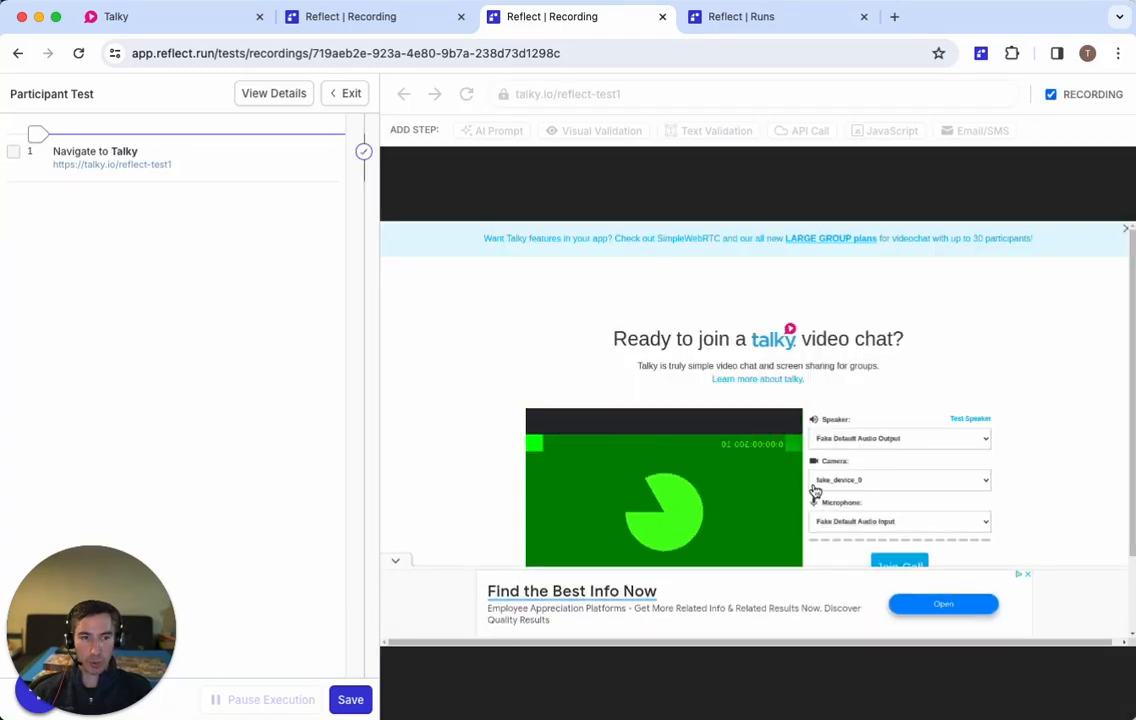
Step: Collapse the ad banner covering the recorded Talky page and join the call as the participant
{"action": "left_click", "coordinate": [394, 564]}
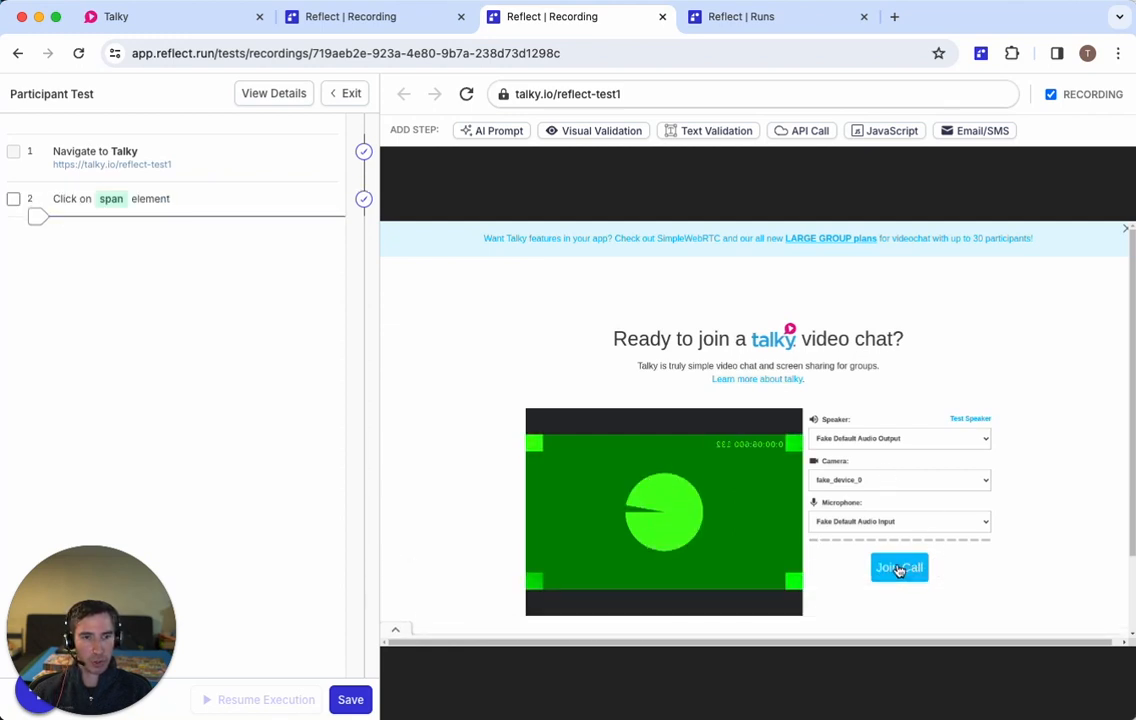
{"action": "left_click", "coordinate": [899, 568]}
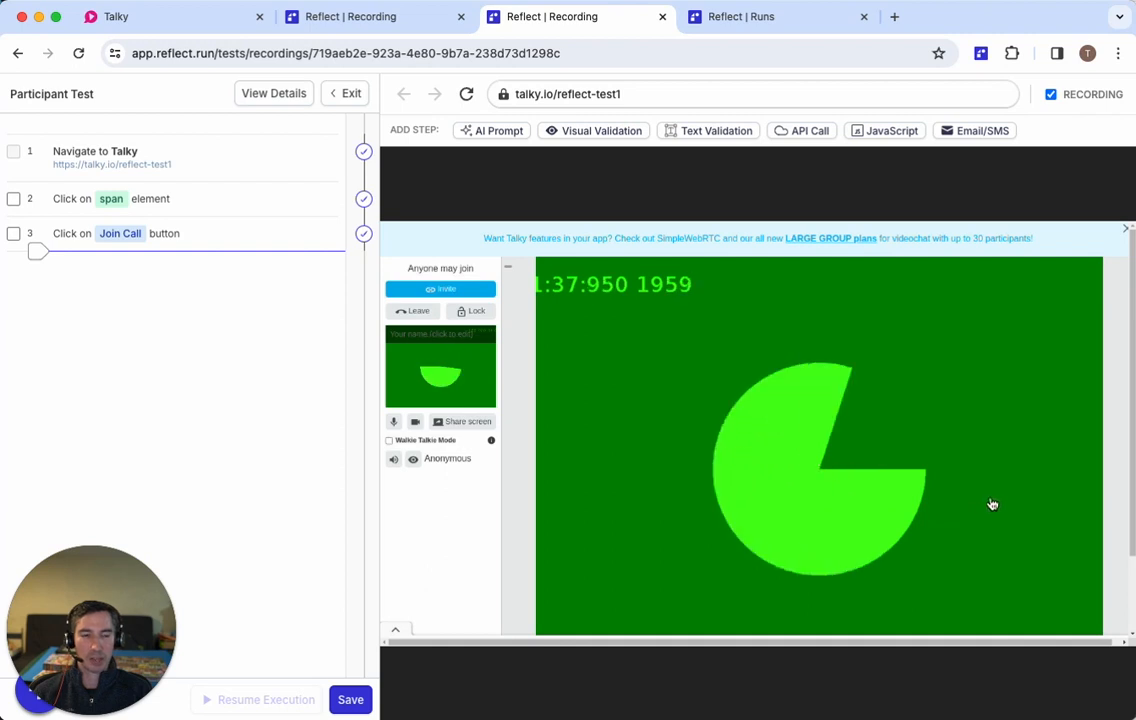
Step: Open the participant's call chat and send the message "Hello from participant"
{"action": "scroll", "coordinate": [993, 500], "scroll_direction": "down", "scroll_amount": 2}
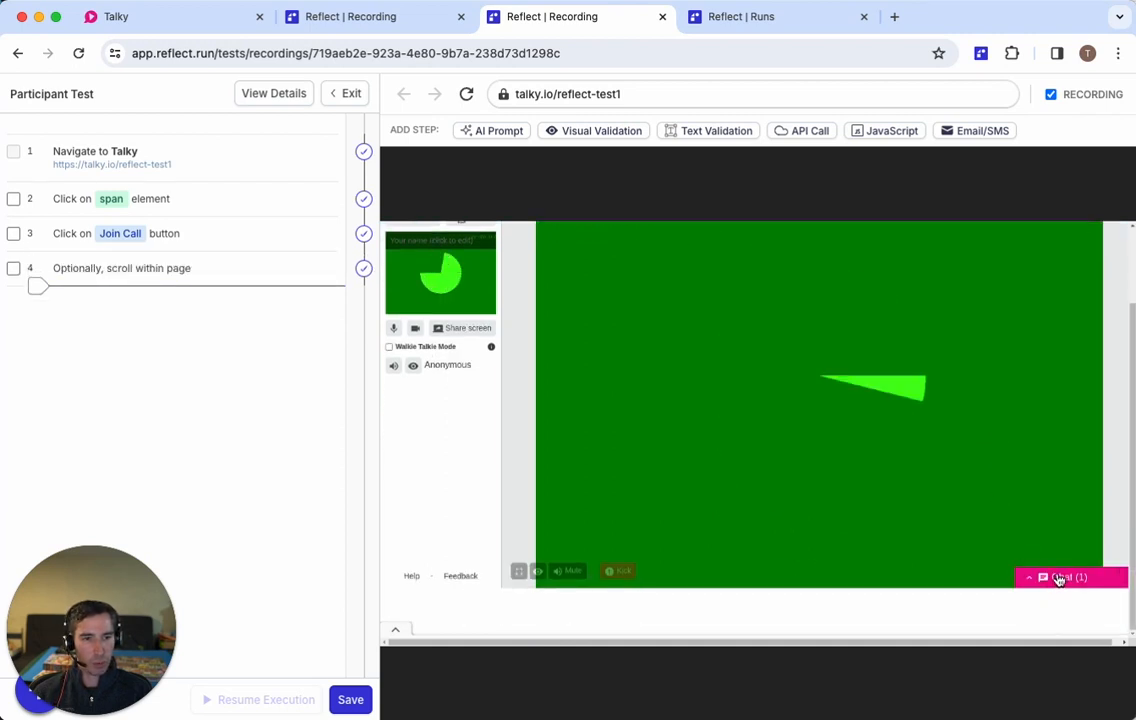
{"action": "left_click", "coordinate": [1055, 579]}
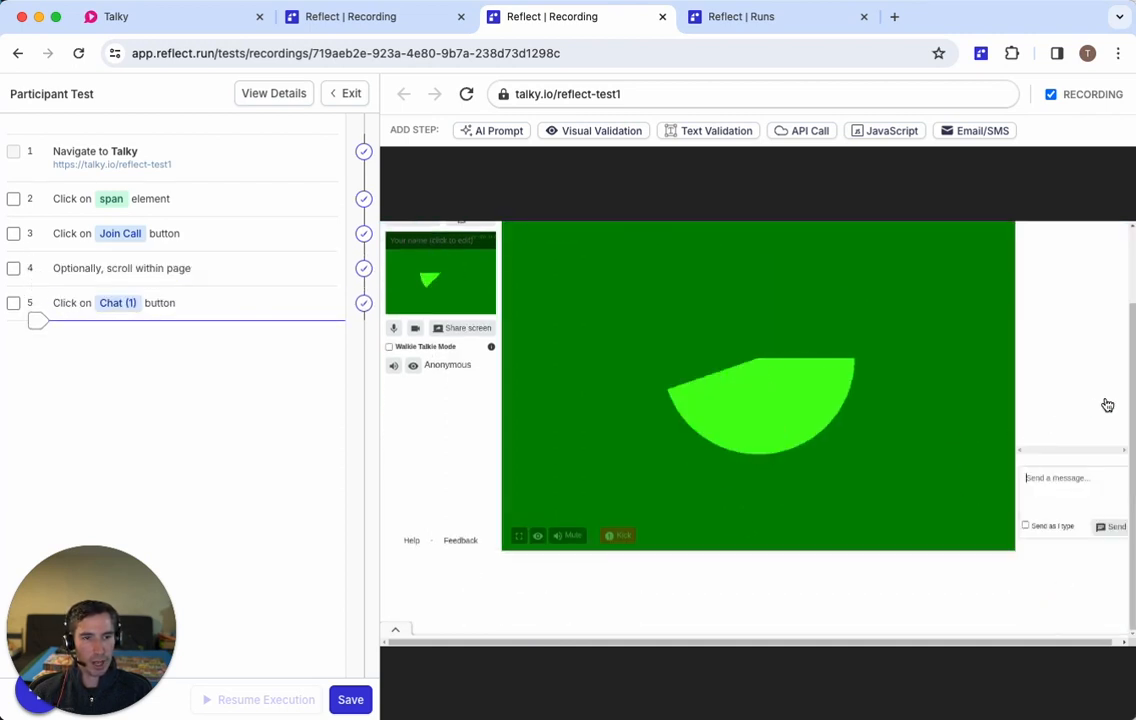
{"action": "scroll", "coordinate": [1105, 405], "scroll_direction": "up", "scroll_amount": 1}
{"action": "left_click", "coordinate": [1052, 554]}
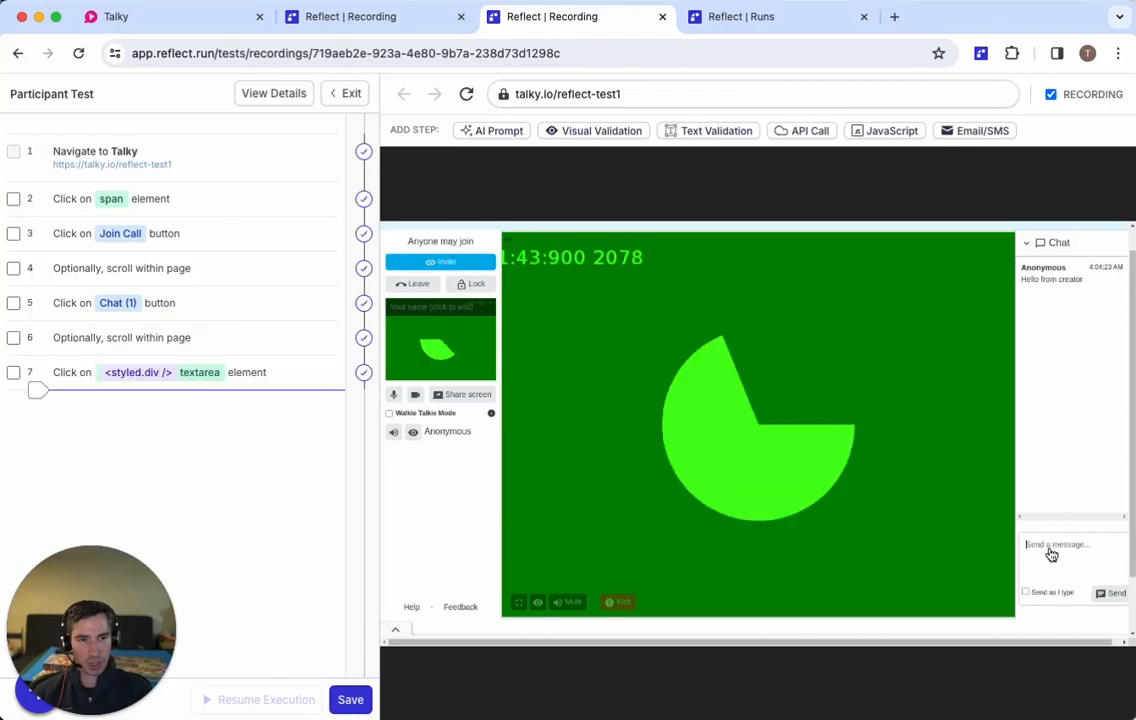
{"action": "type", "text": "Hello from participant"}
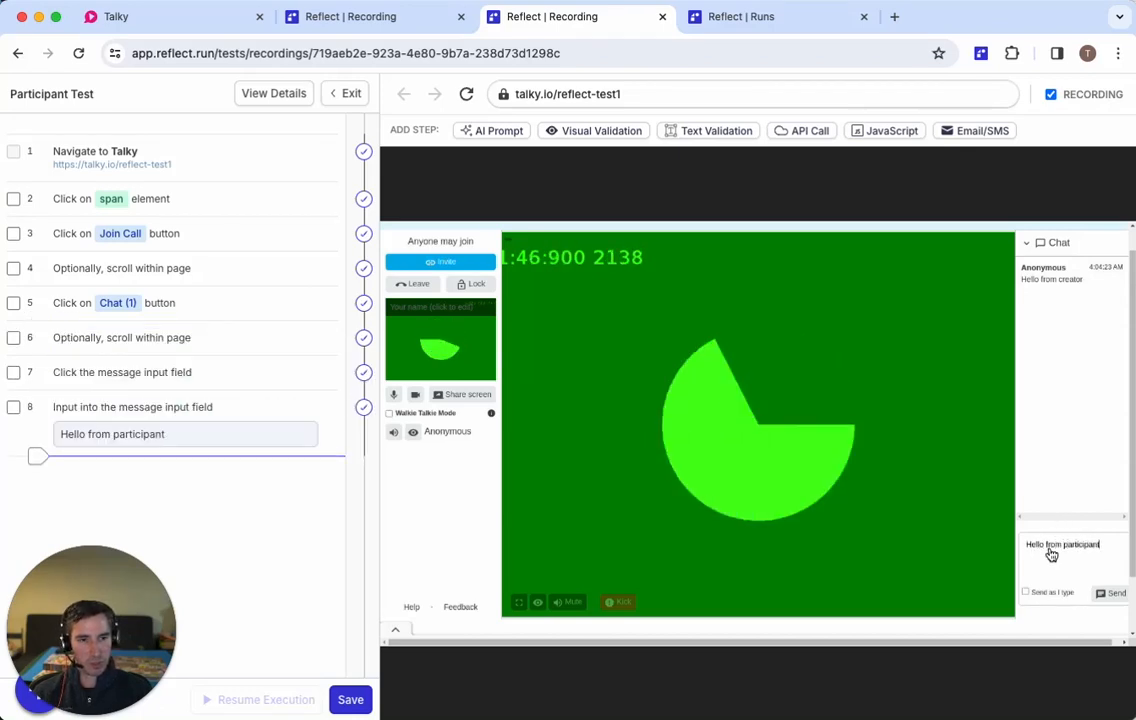
{"action": "key", "text": "Return"}
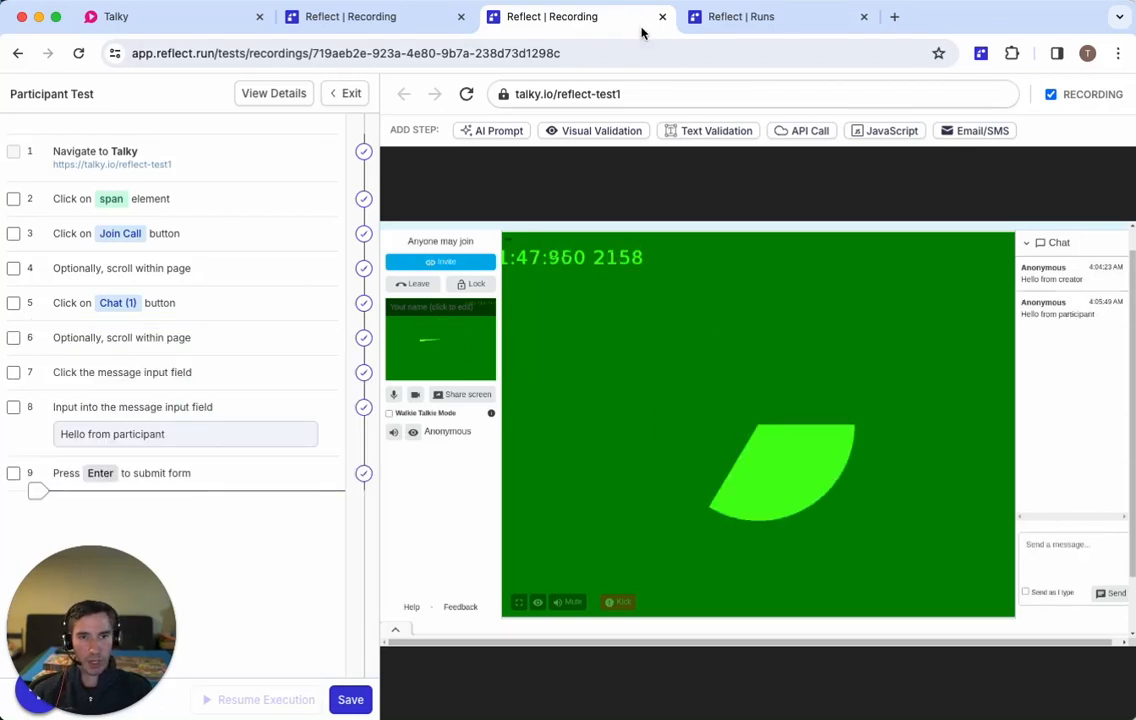
Step: Add a text validation step checking that "Hello from participant" is displayed in the participant's chat
{"action": "left_click", "coordinate": [716, 131]}
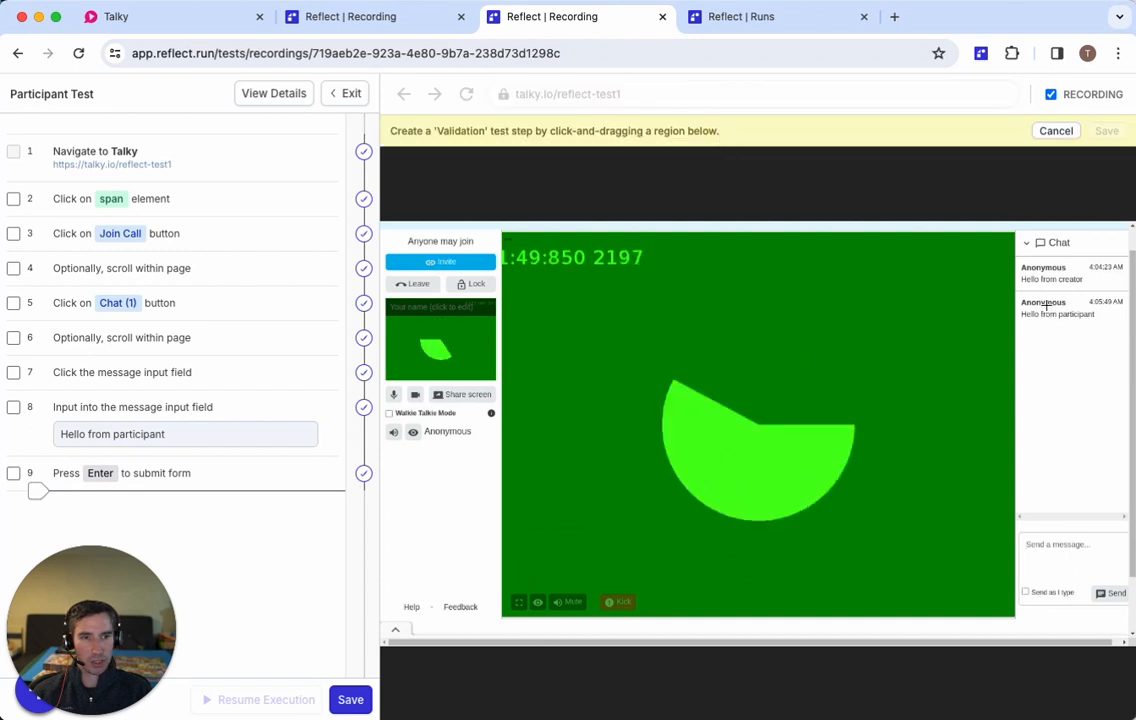
{"action": "left_click_drag", "start_coordinate": [1017, 306], "coordinate": [1122, 329]}
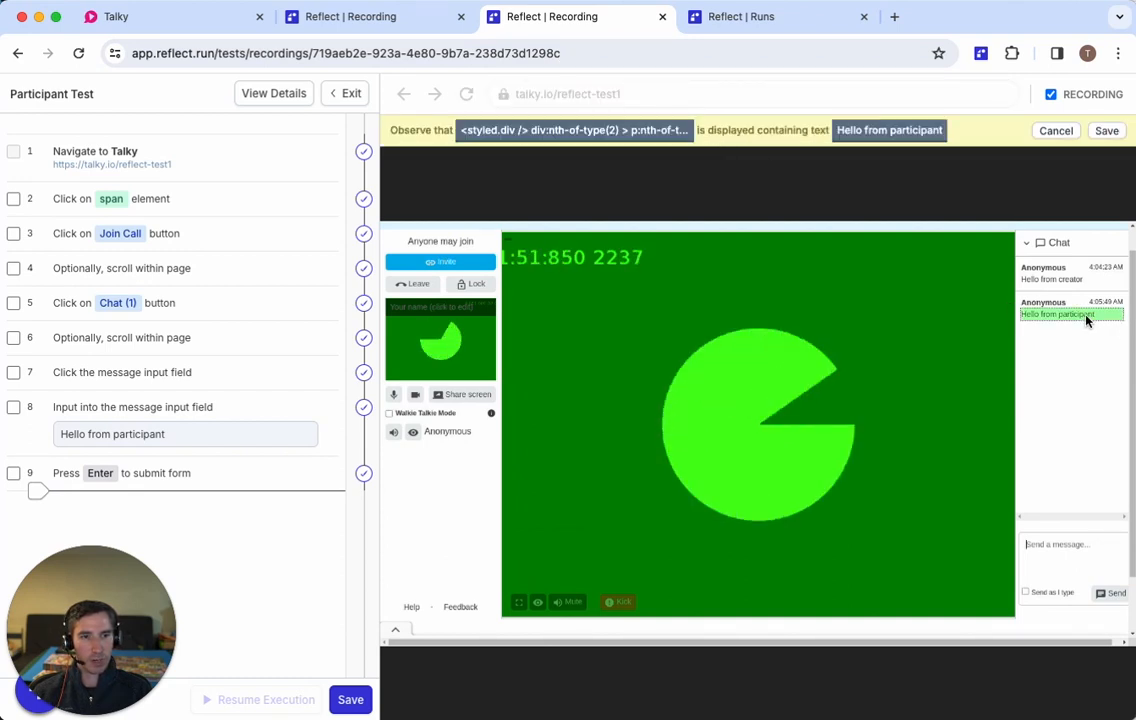
{"action": "left_click", "coordinate": [1106, 131]}
Step: In the Creator Test recording, add a text validation step checking that "Hello from participant" is displayed in the chat
{"action": "left_click", "coordinate": [300, 18]}
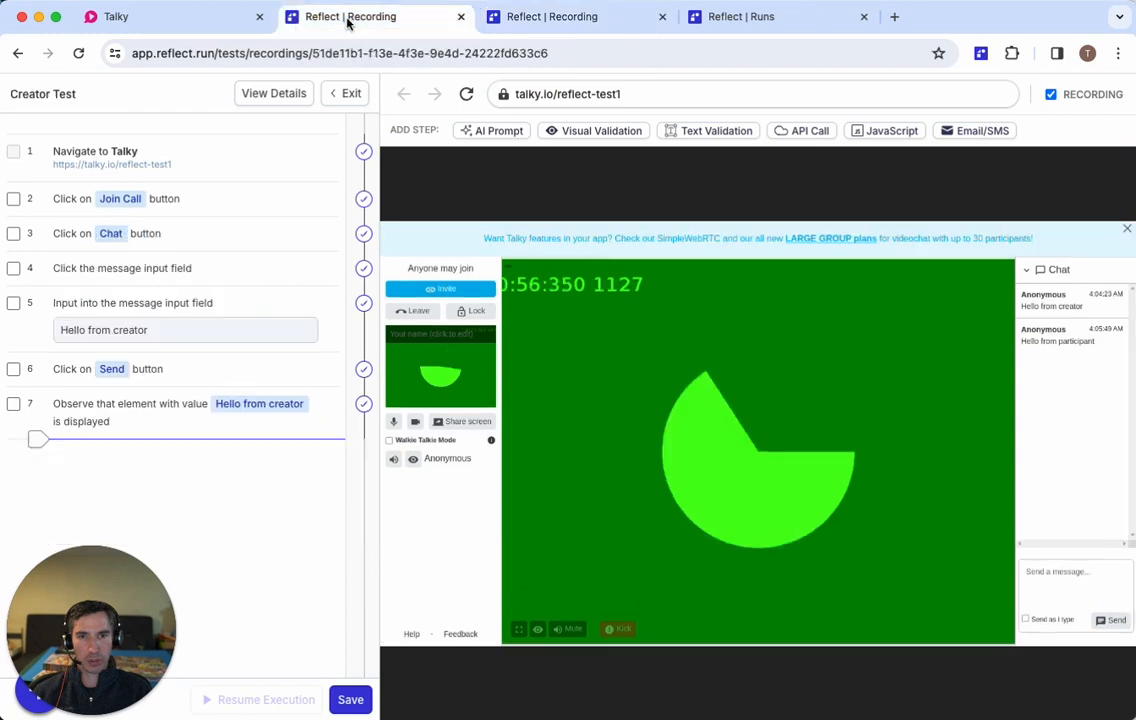
{"action": "left_click", "coordinate": [717, 130]}
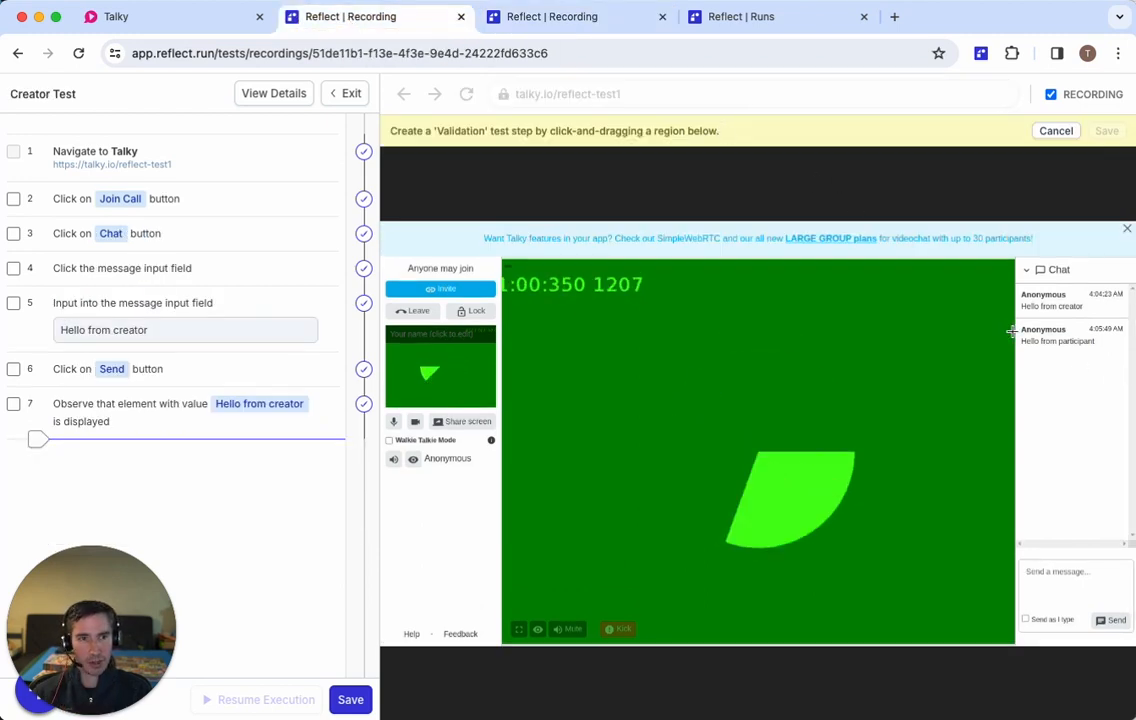
{"action": "left_click_drag", "start_coordinate": [1020, 336], "coordinate": [1107, 345]}
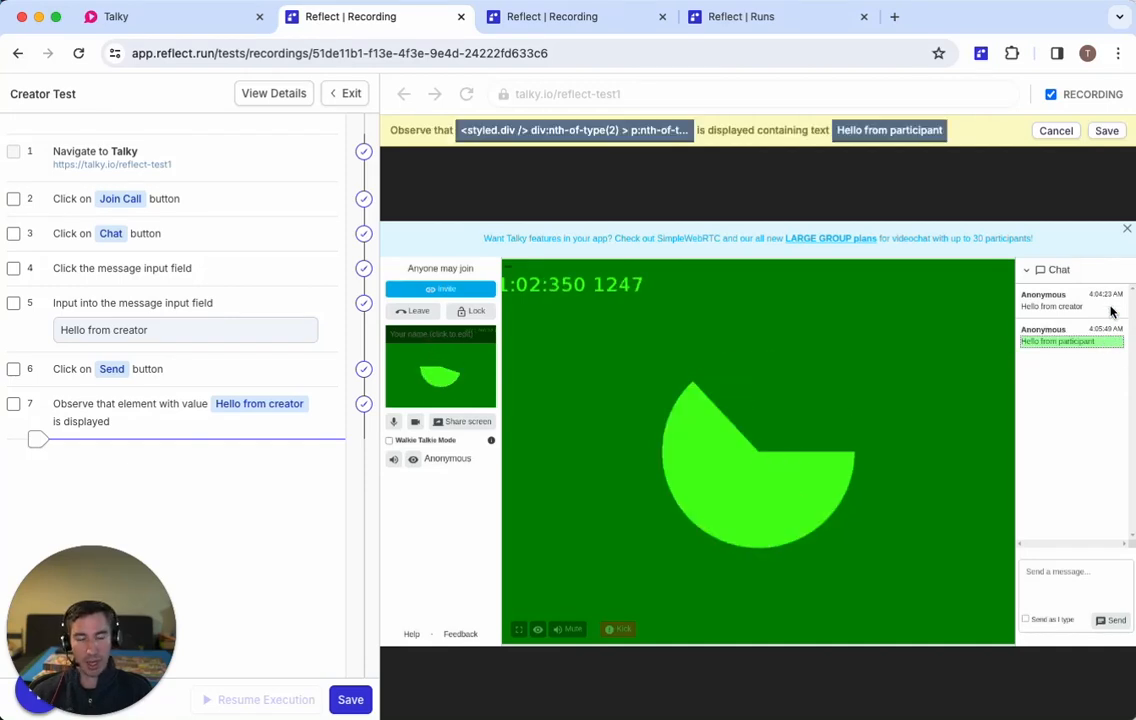
{"action": "left_click", "coordinate": [1106, 131]}
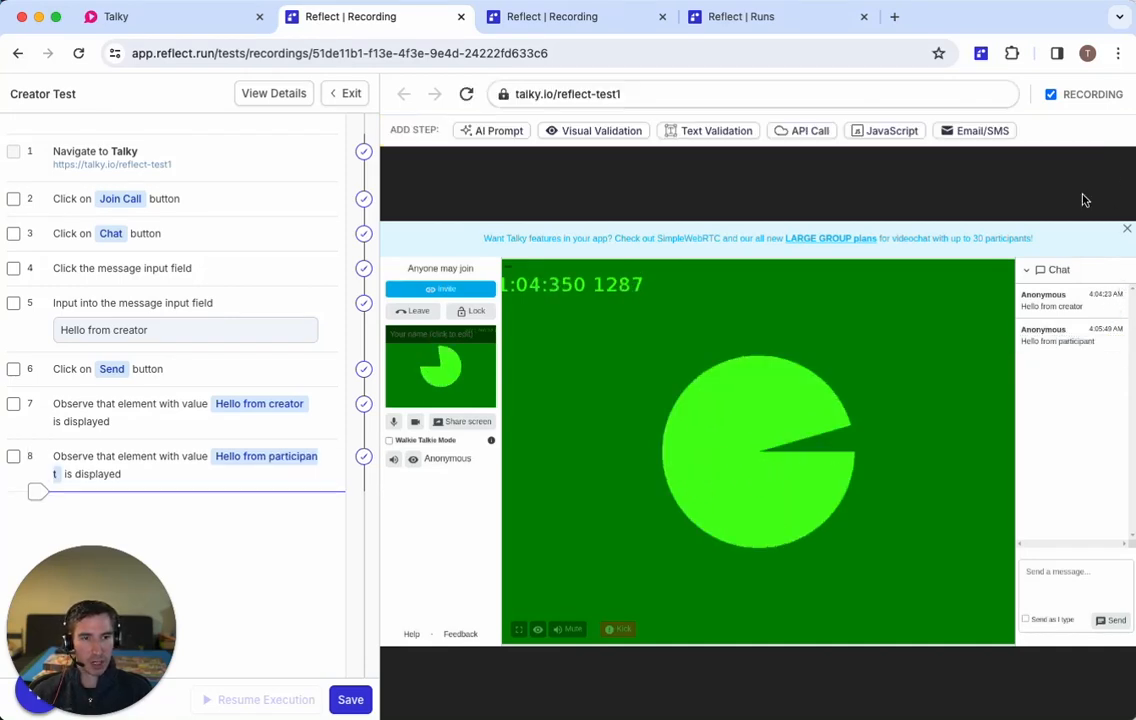
Step: In the Creator Test's navigation step, replace the room part of the Talky URL with a new parameter named "room name"
{"action": "left_click", "coordinate": [548, 16]}
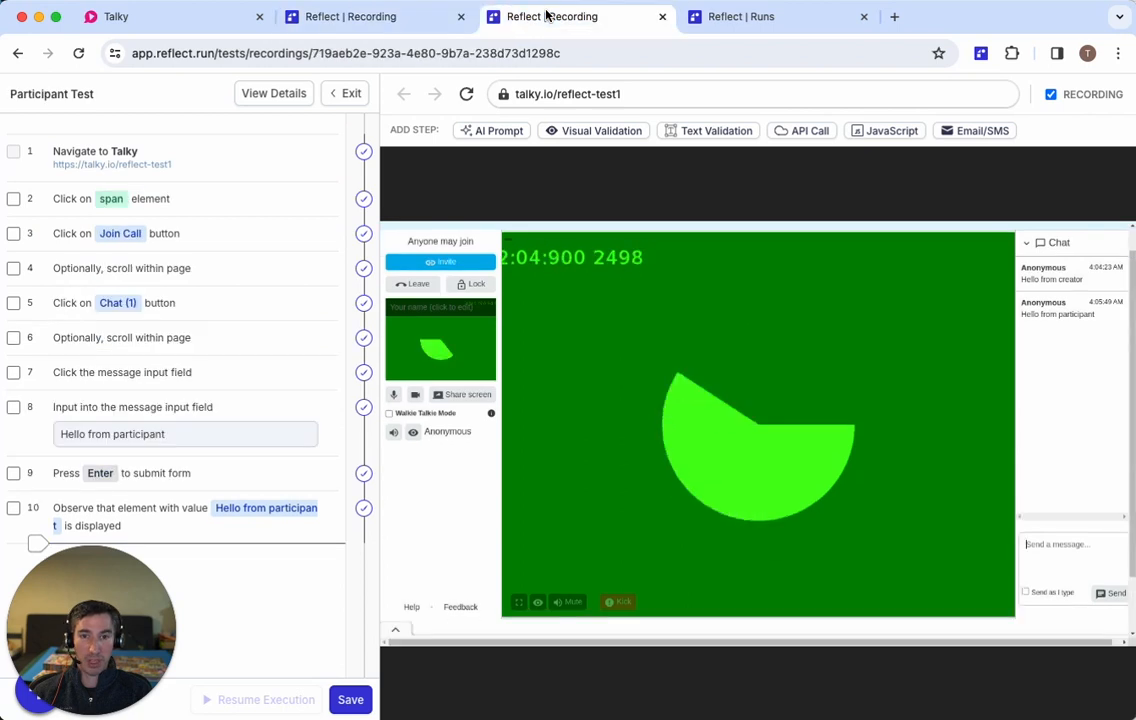
{"action": "left_click", "coordinate": [366, 18]}
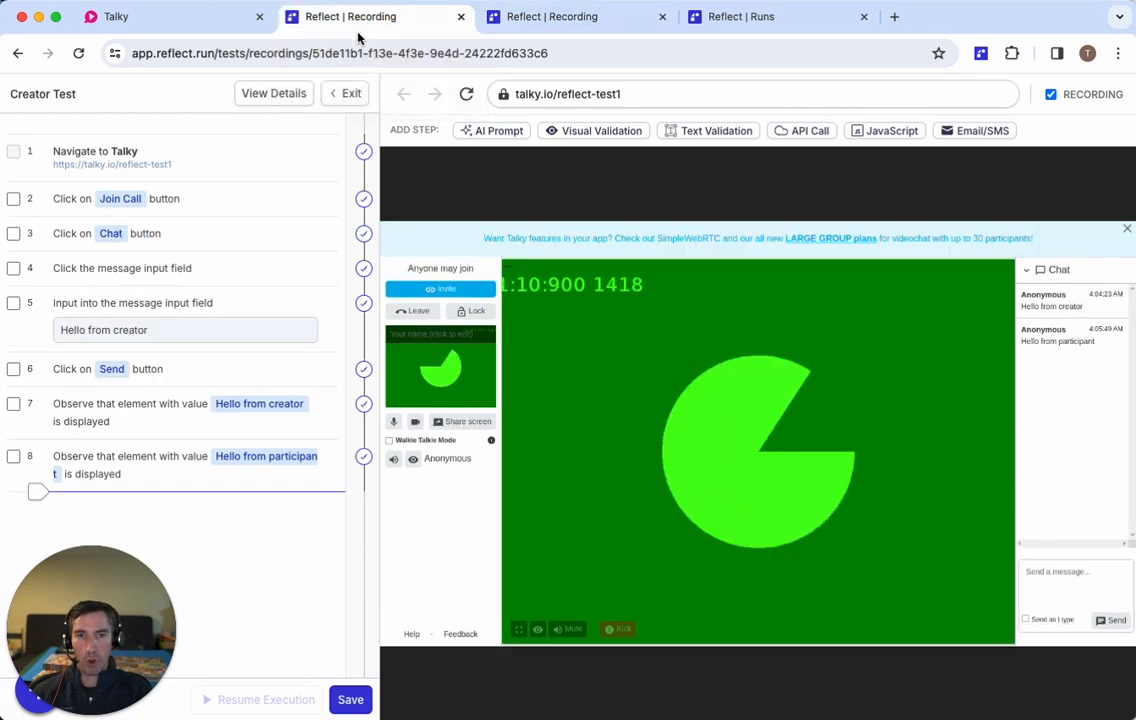
{"action": "left_click", "coordinate": [180, 170]}
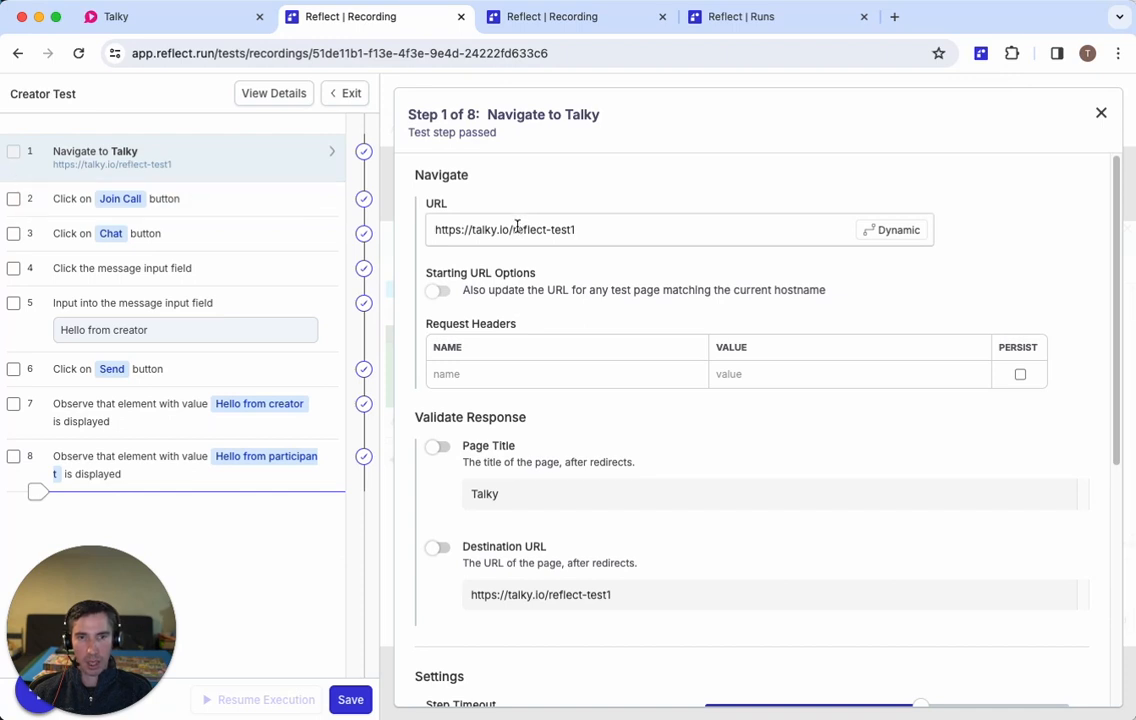
{"action": "left_click_drag", "start_coordinate": [513, 229], "coordinate": [636, 231]}
{"action": "left_click", "coordinate": [638, 231]}
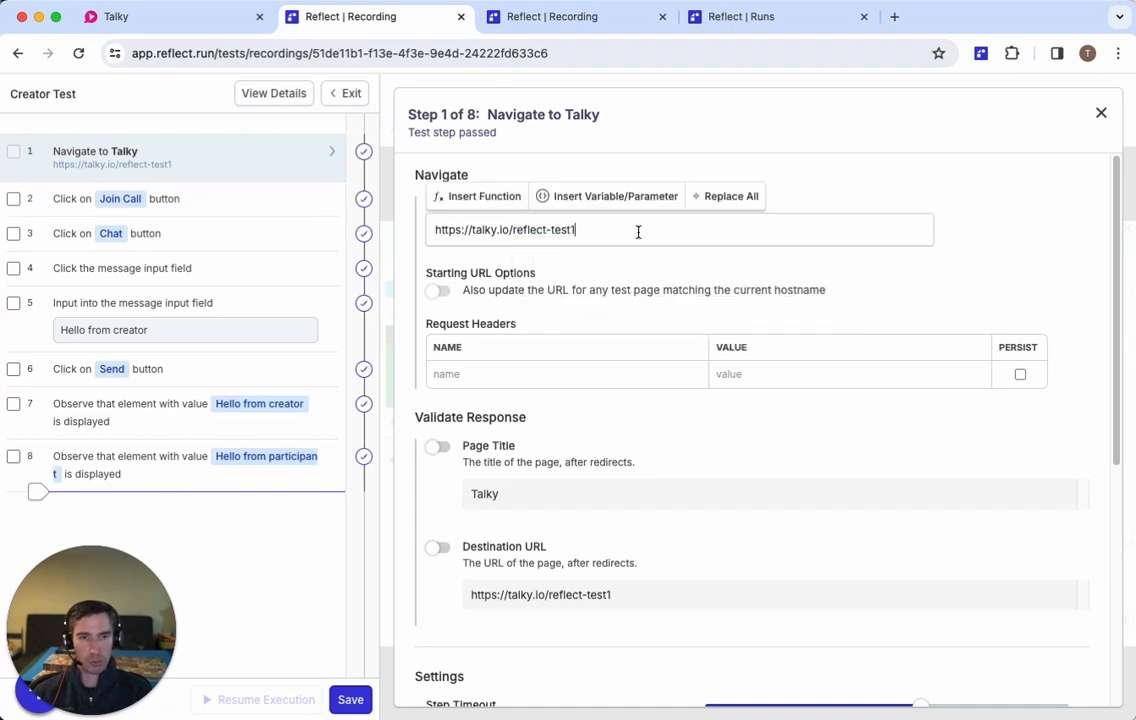
{"action": "key", "text": "BackSpace"}
{"action": "type", "text": "2"}
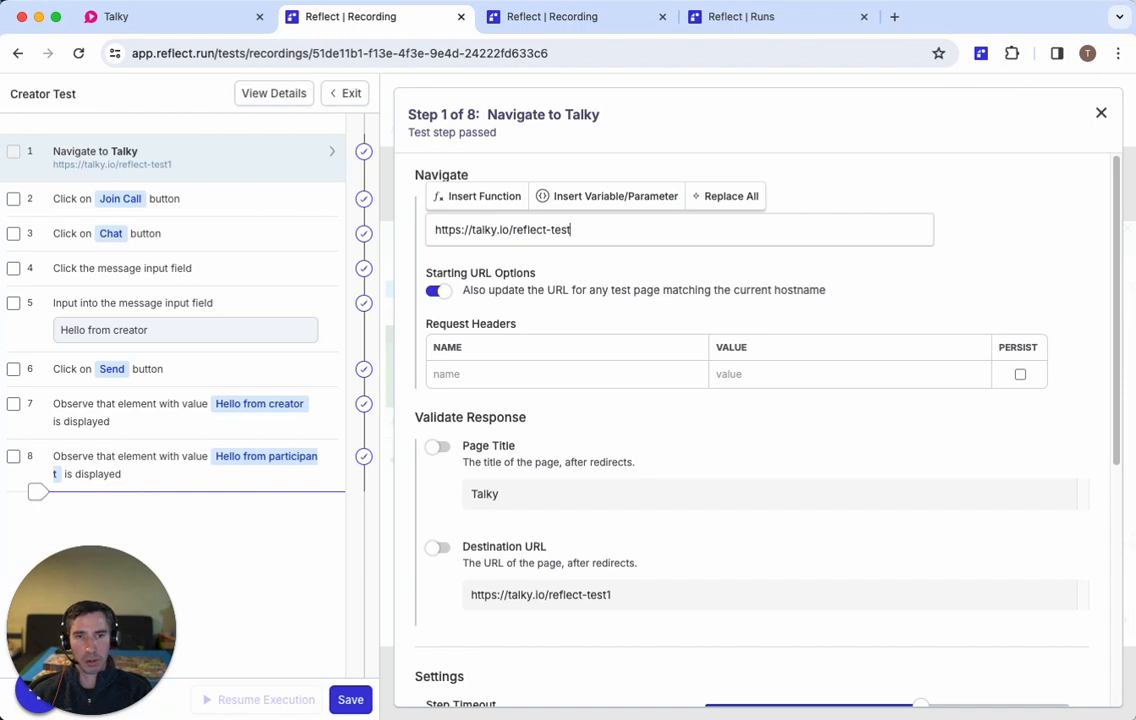
{"action": "left_click_drag", "start_coordinate": [591, 231], "coordinate": [514, 229]}
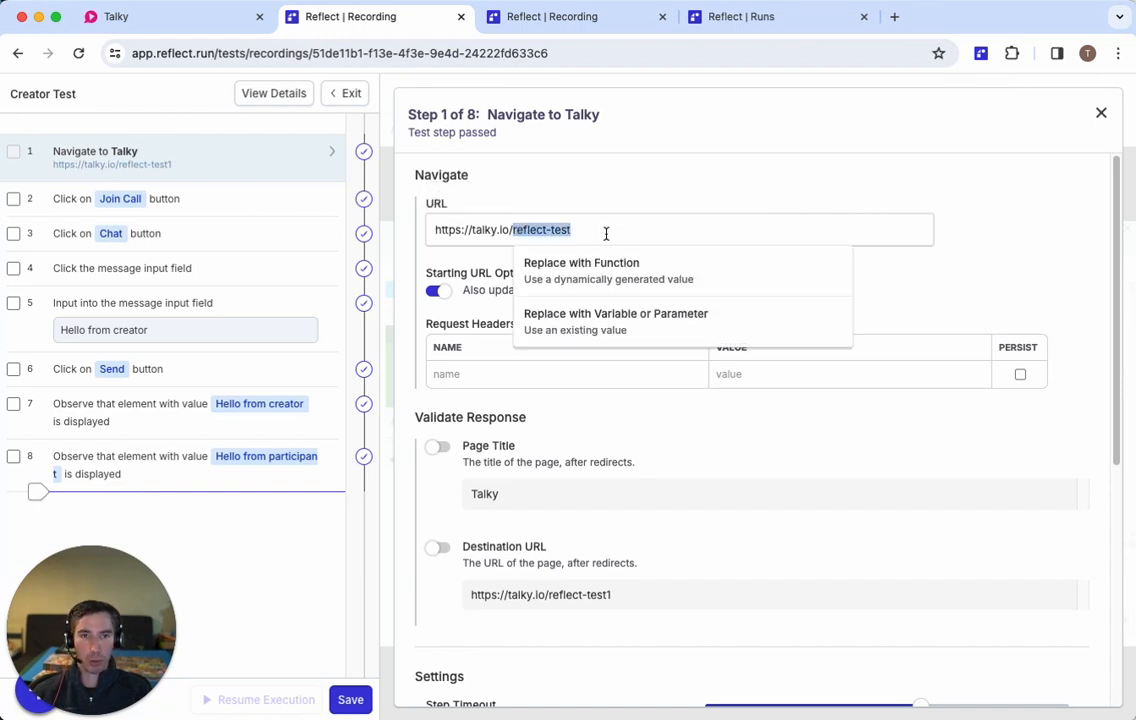
{"action": "left_click", "coordinate": [630, 334]}
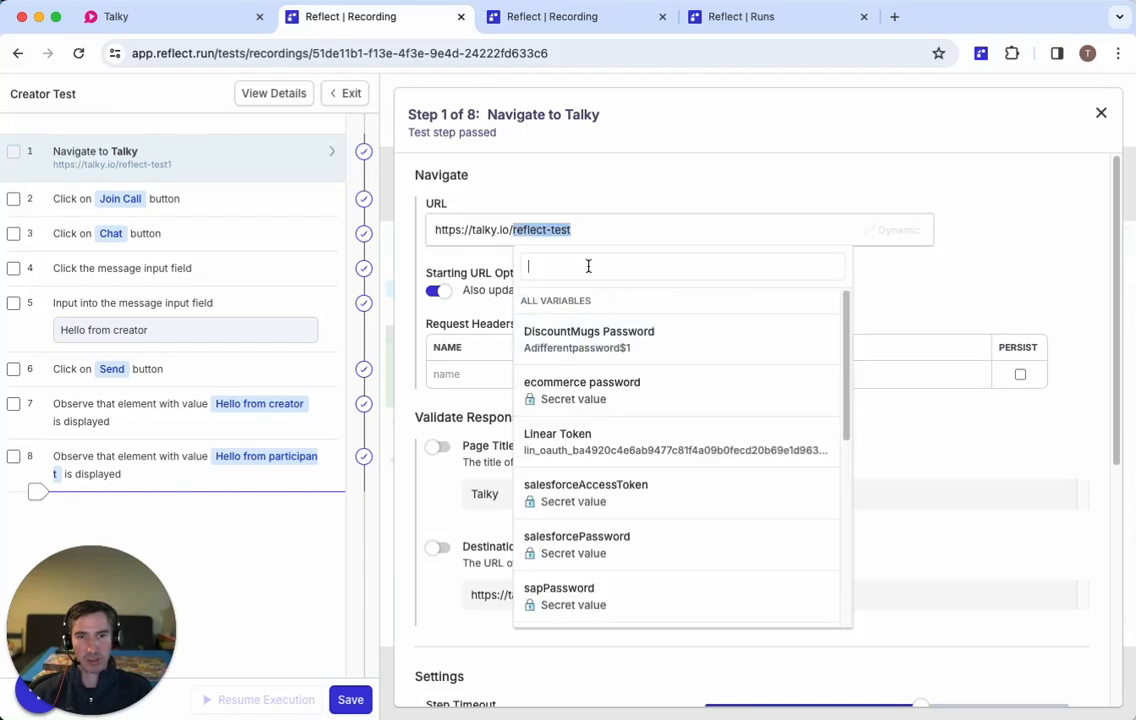
{"action": "type", "text": "room name"}
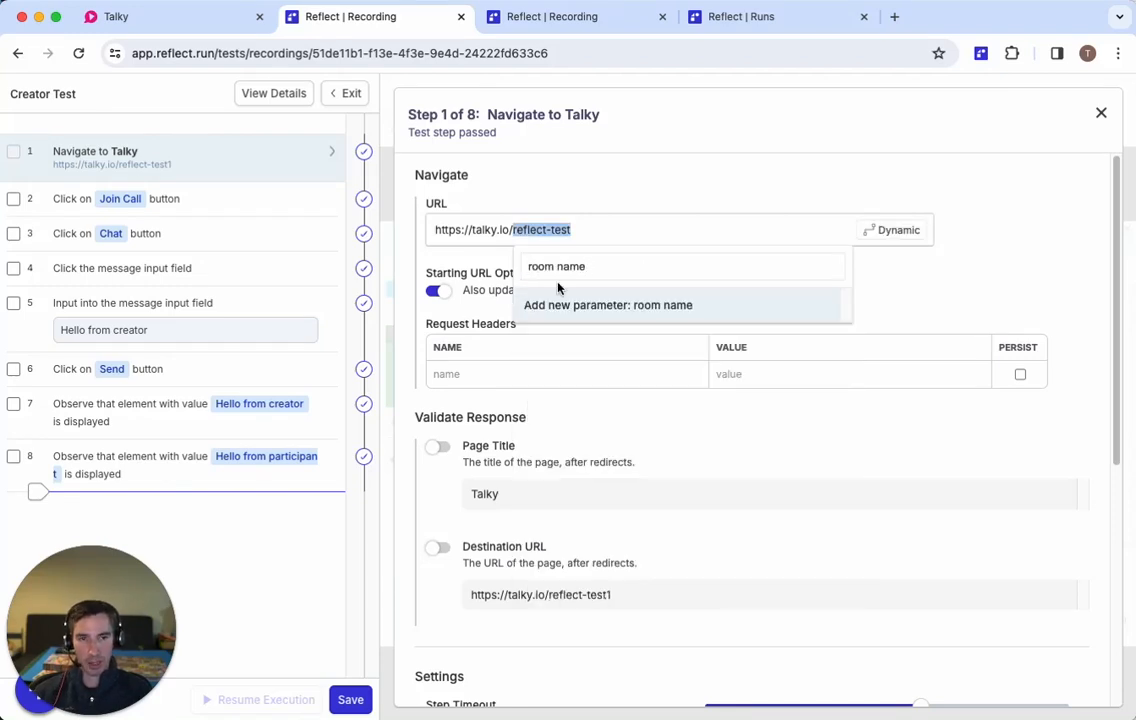
{"action": "left_click", "coordinate": [561, 306]}
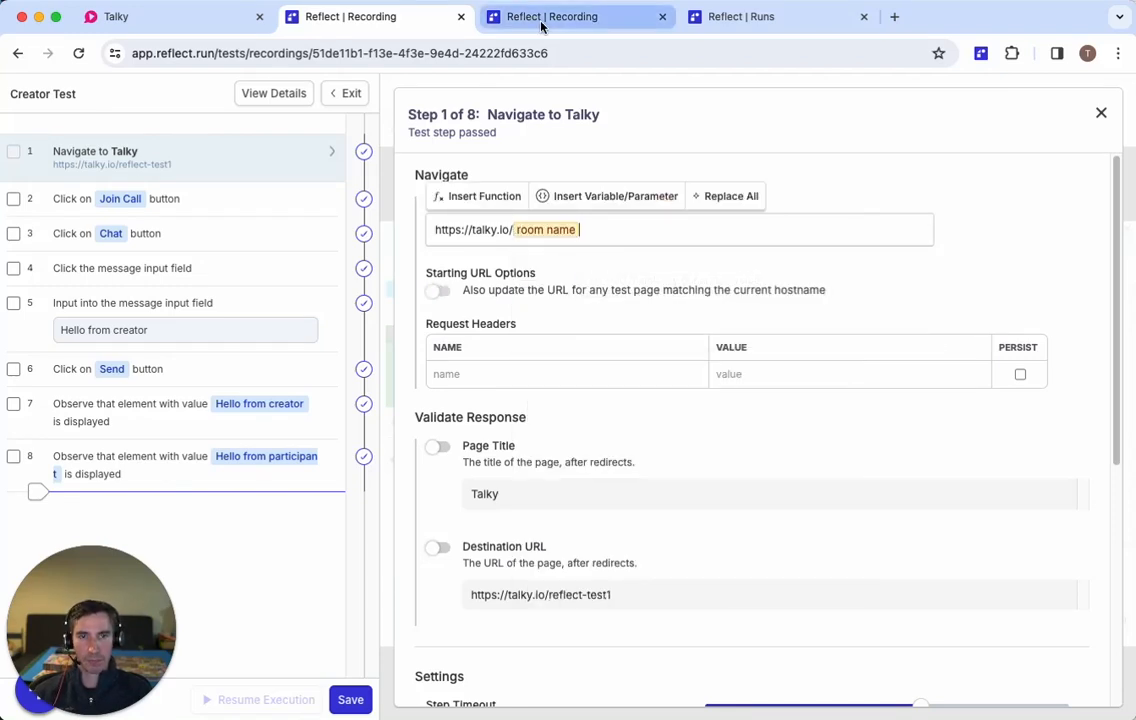
Step: In the Participant Test's navigation step, replace "reflect-test1" in the URL with a new parameter named "room name"
{"action": "left_click", "coordinate": [505, 16]}
{"action": "left_click", "coordinate": [150, 165]}
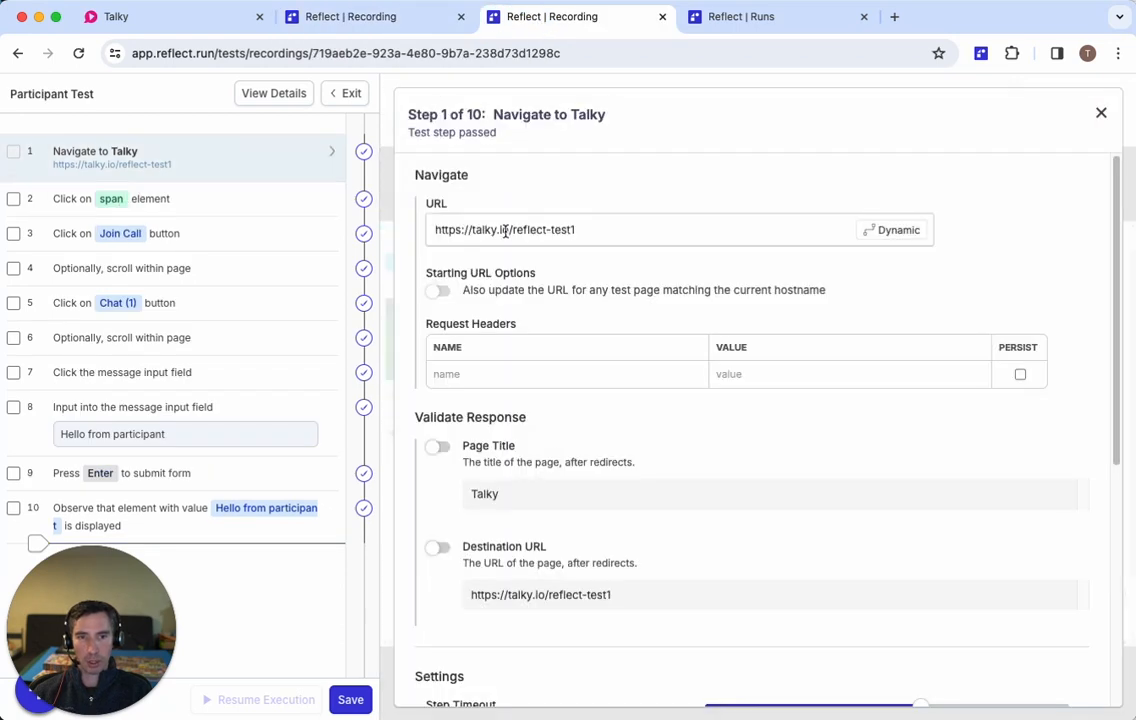
{"action": "left_click_drag", "start_coordinate": [514, 230], "coordinate": [652, 228]}
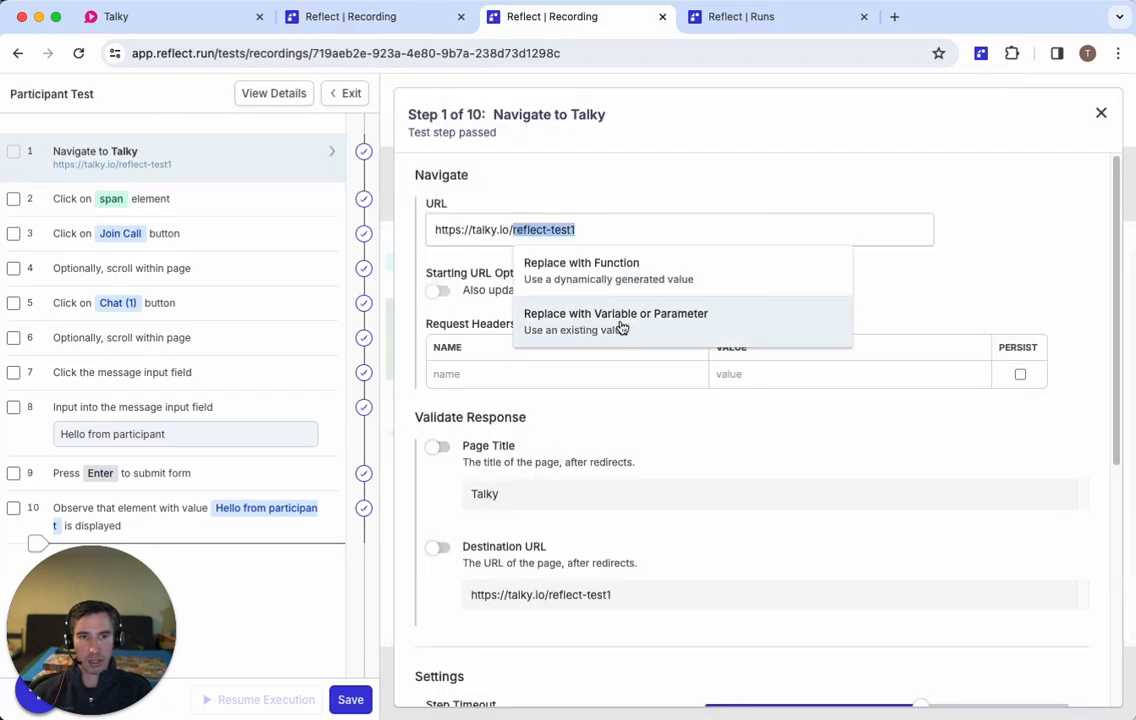
{"action": "left_click", "coordinate": [617, 330]}
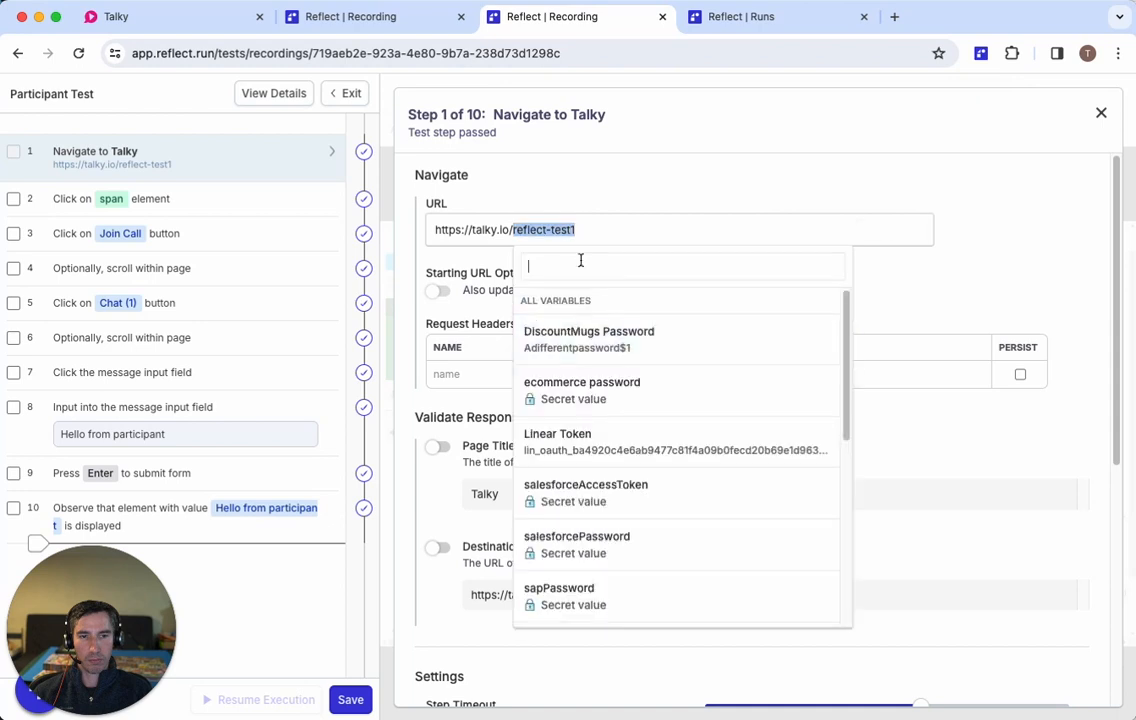
{"action": "type", "text": "room name"}
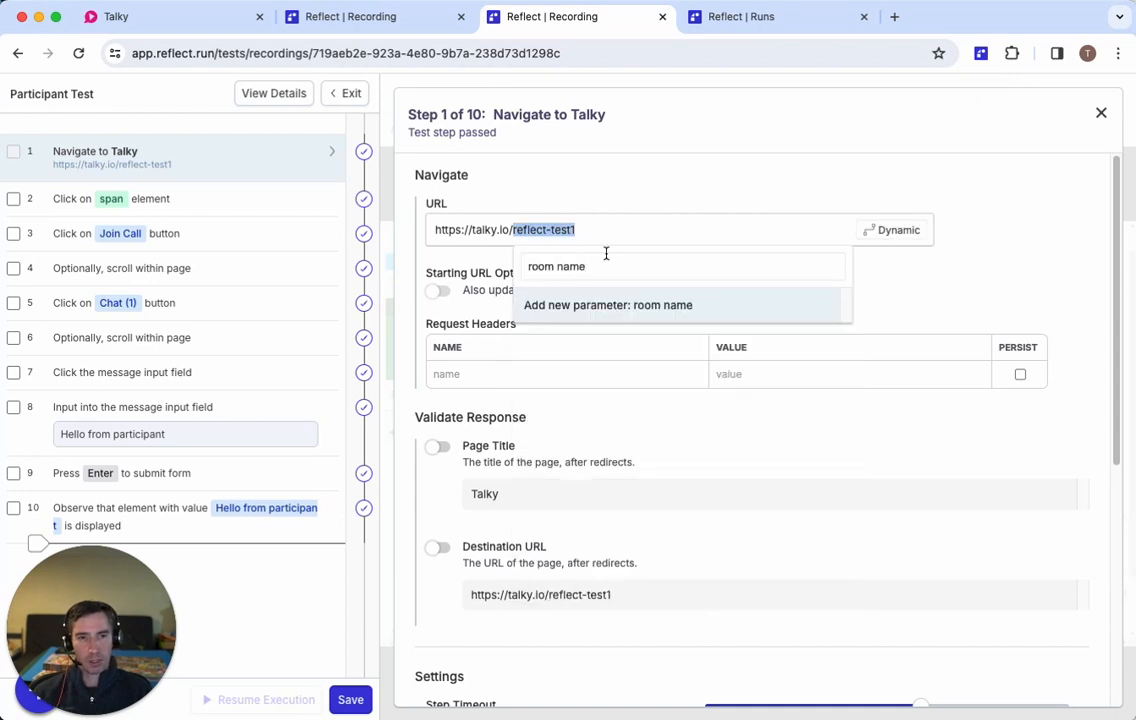
{"action": "left_click", "coordinate": [608, 305]}
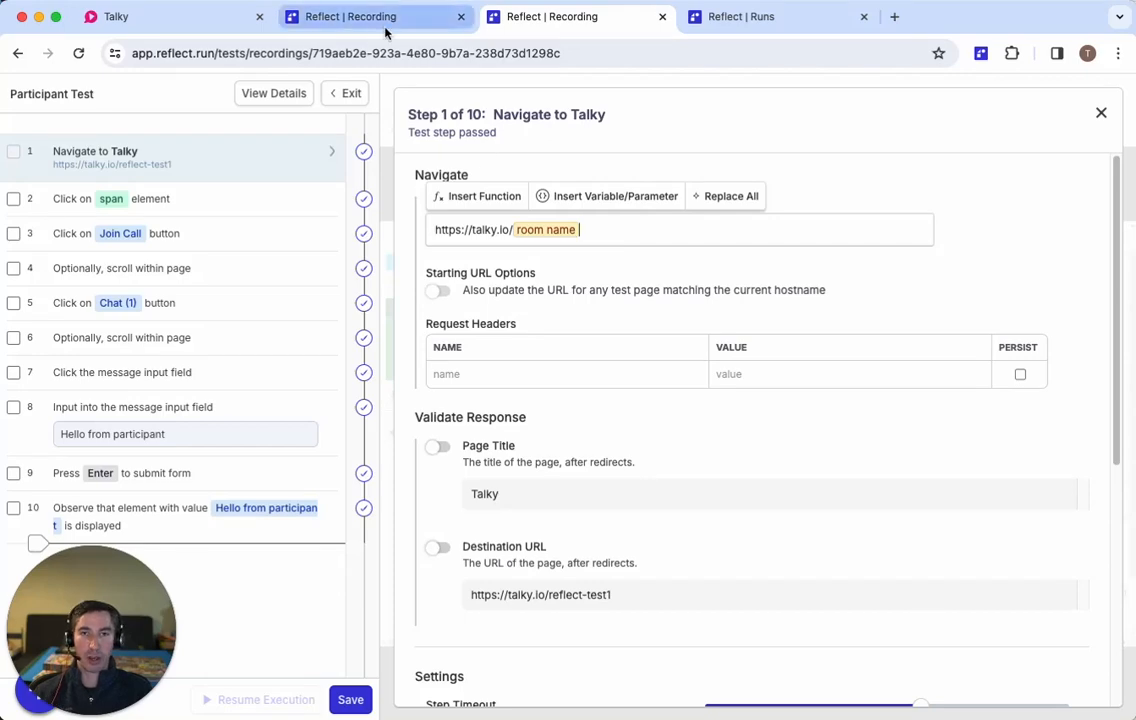
Step: In the remaining Reflect tab, open the Multiplayer Example test suite
{"action": "left_click", "coordinate": [738, 16]}
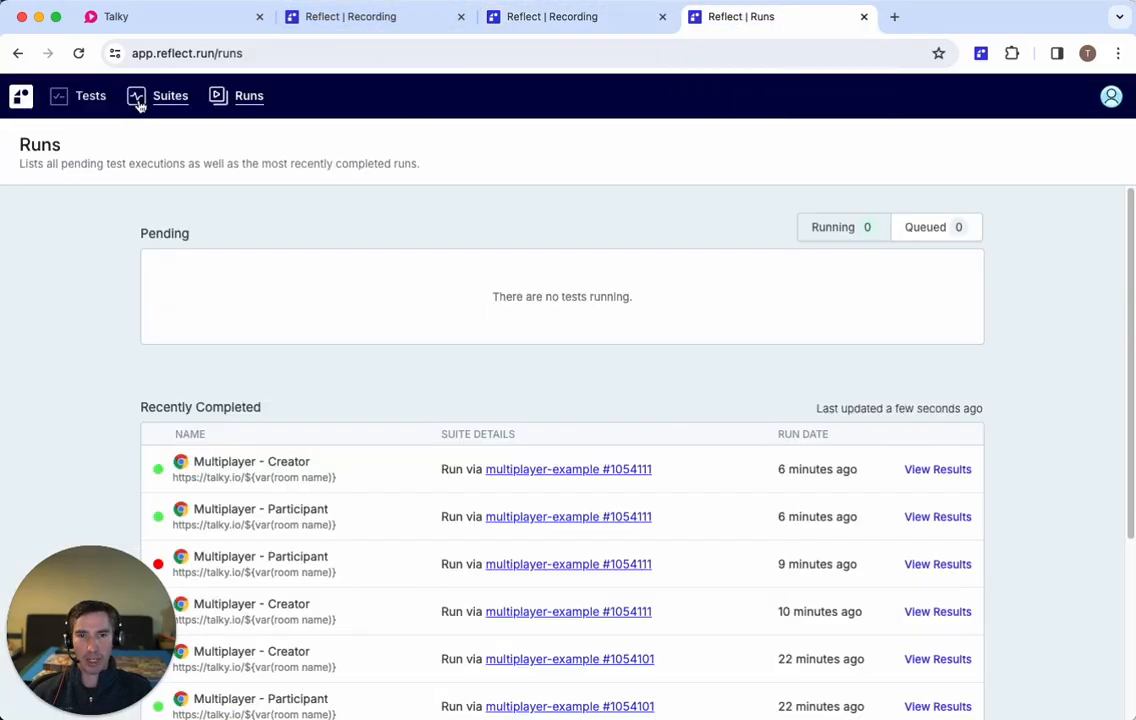
{"action": "left_click", "coordinate": [140, 100]}
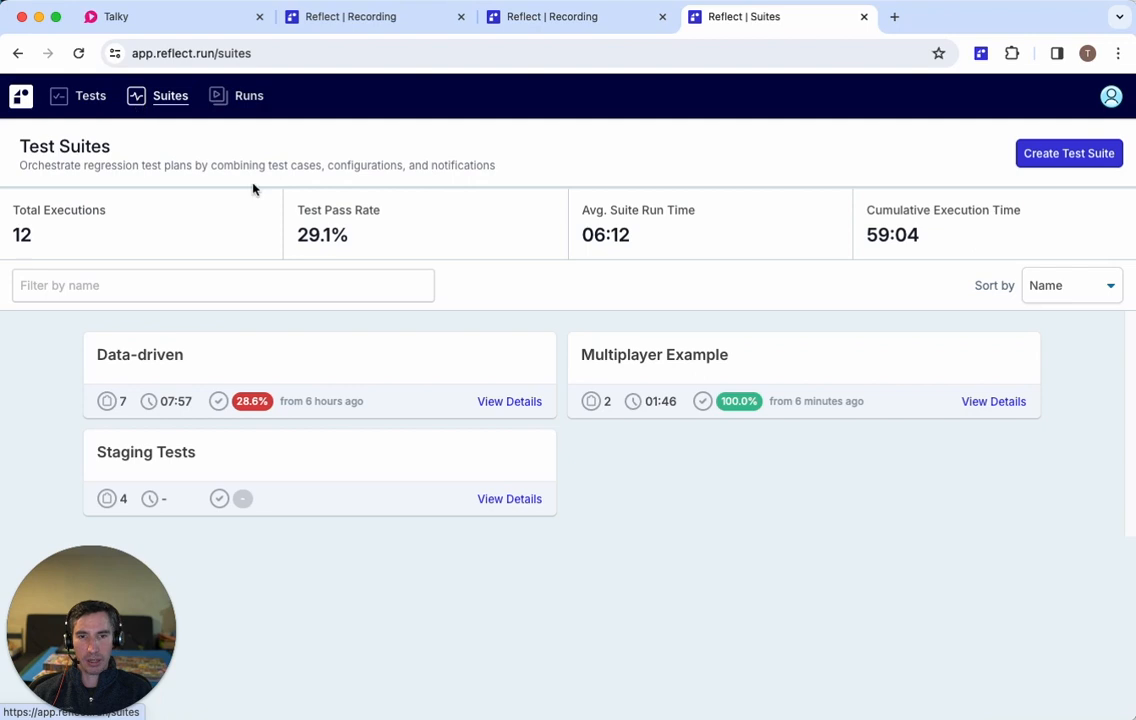
{"action": "left_click", "coordinate": [664, 362]}
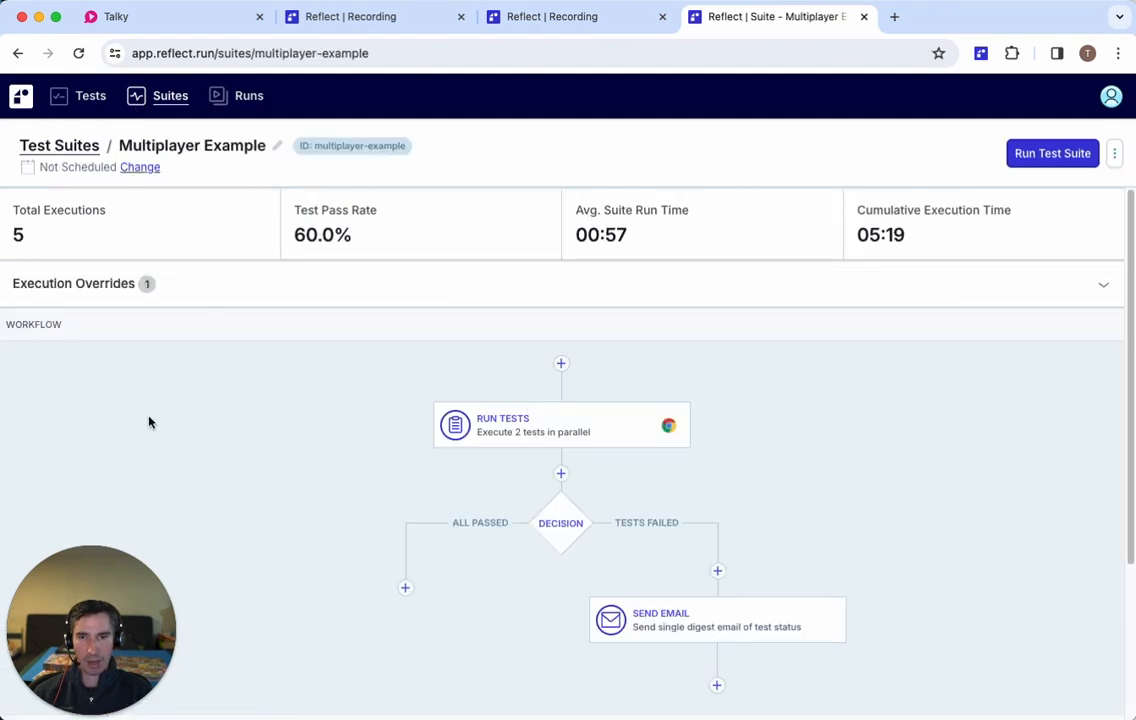
Step: Examine the suite's Run Tests action, including its selected tests and their room name parameters, and leave without changing anything
{"action": "scroll", "coordinate": [370, 360], "scroll_direction": "down", "scroll_amount": 1}
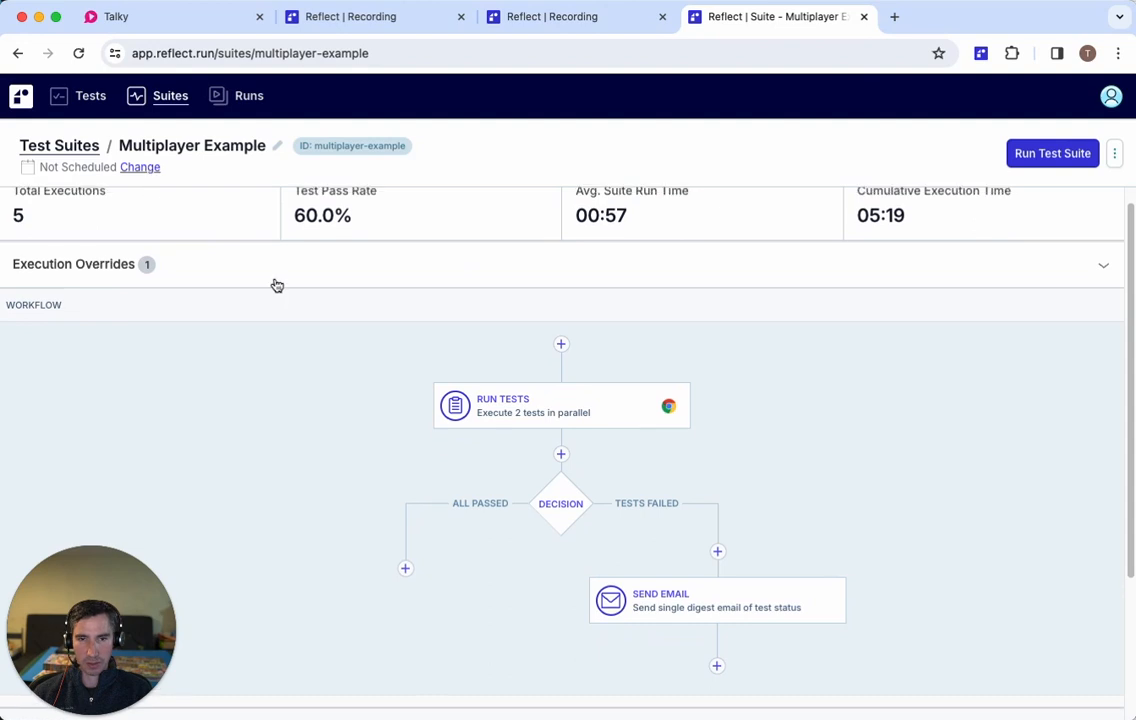
{"action": "scroll", "coordinate": [400, 350], "scroll_direction": "down", "scroll_amount": 1}
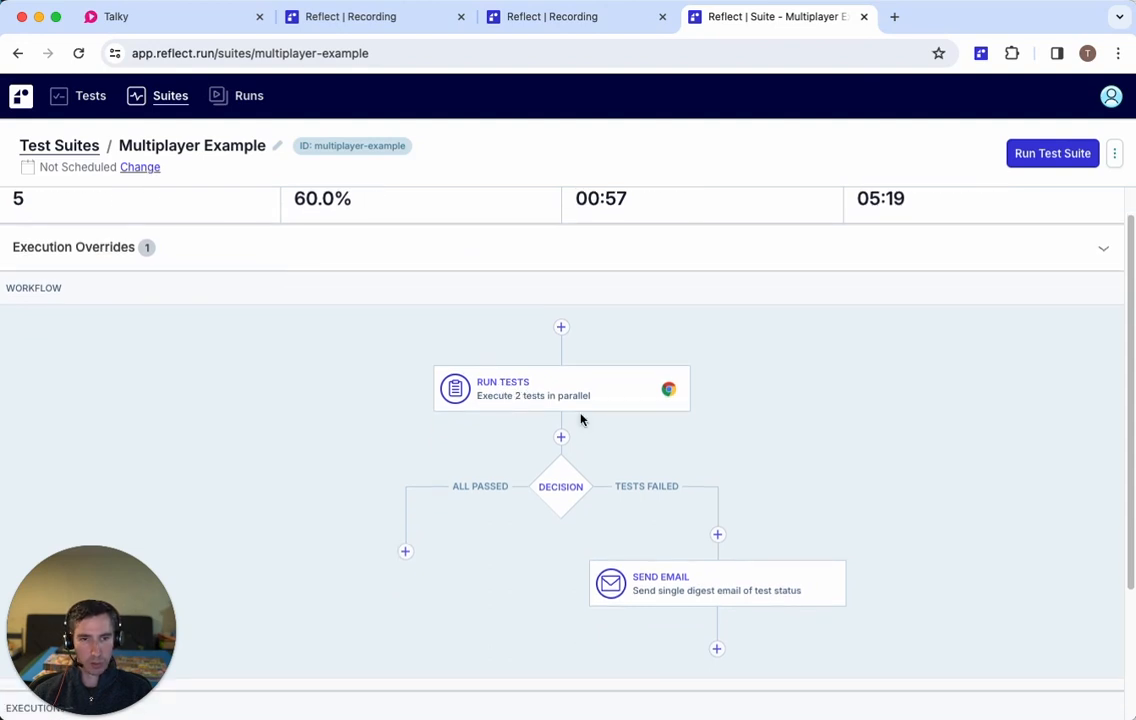
{"action": "left_click", "coordinate": [508, 399]}
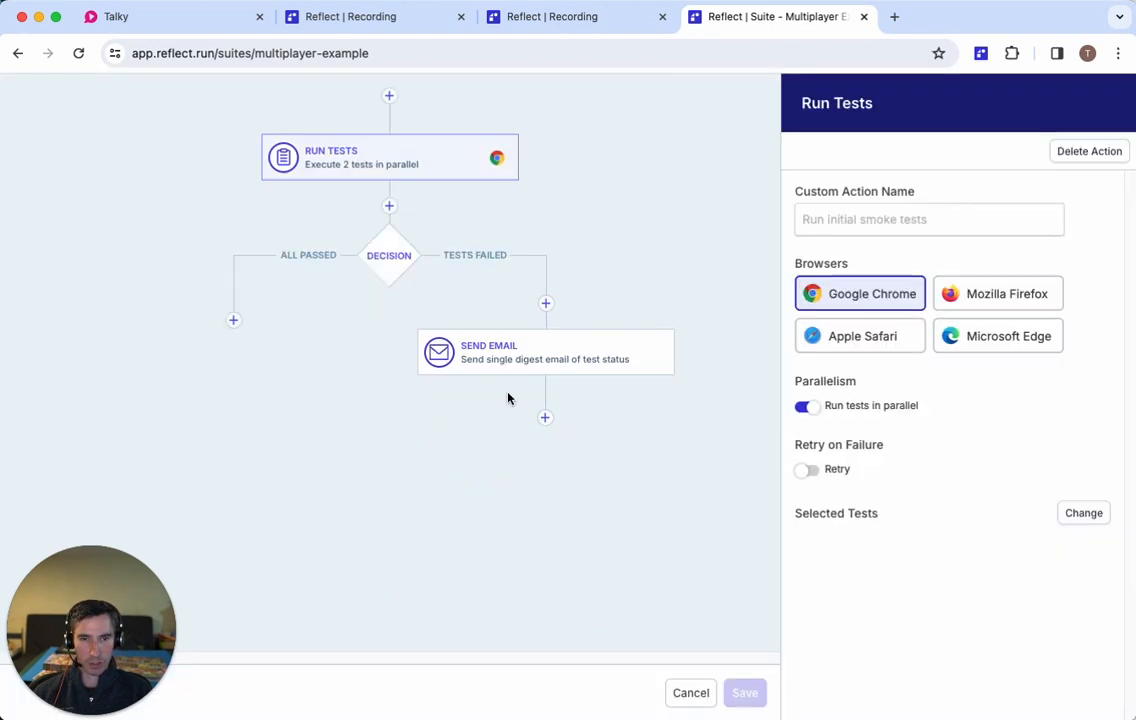
{"action": "left_click", "coordinate": [1090, 516]}
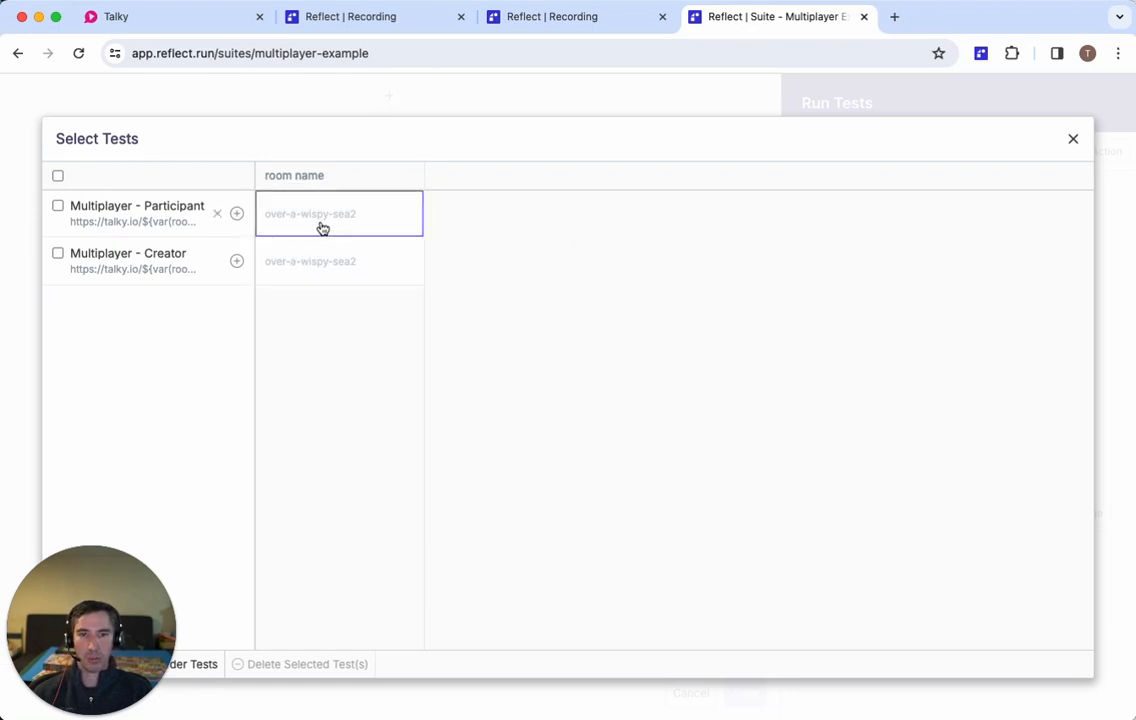
{"action": "left_click", "coordinate": [1073, 139]}
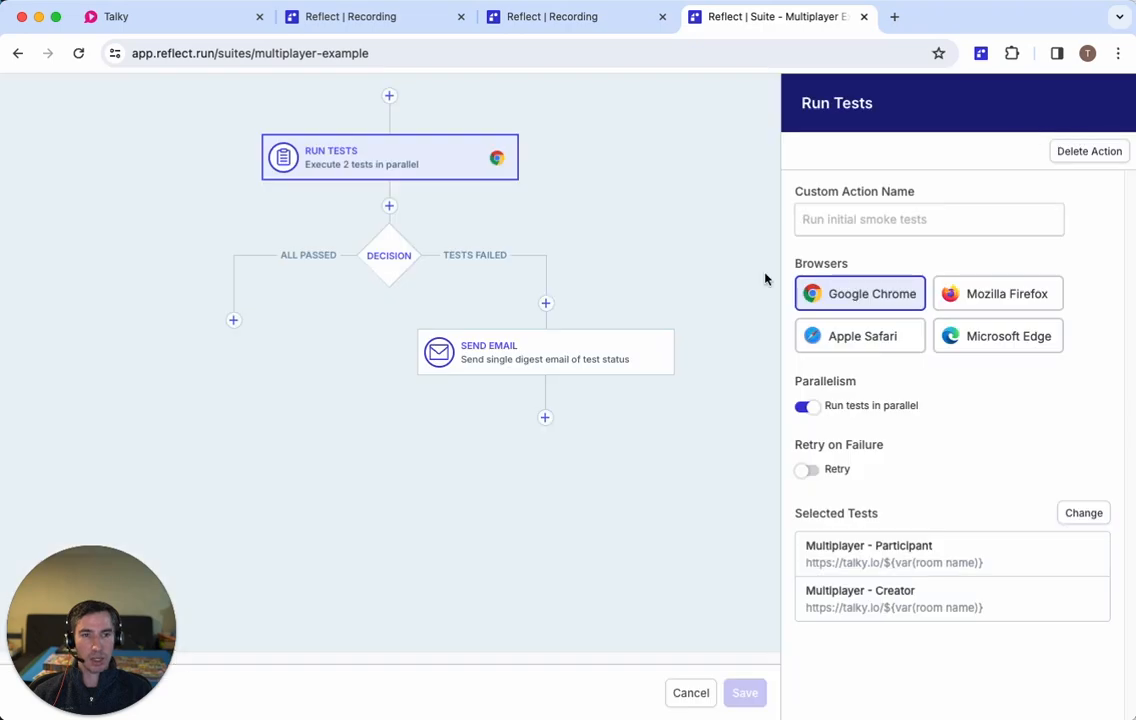
{"action": "left_click", "coordinate": [691, 693]}
Step: Run the Multiplayer Example suite's two tests, keeping the execution override that generates the room name from "room-" and a random number
{"action": "left_click", "coordinate": [1052, 153]}
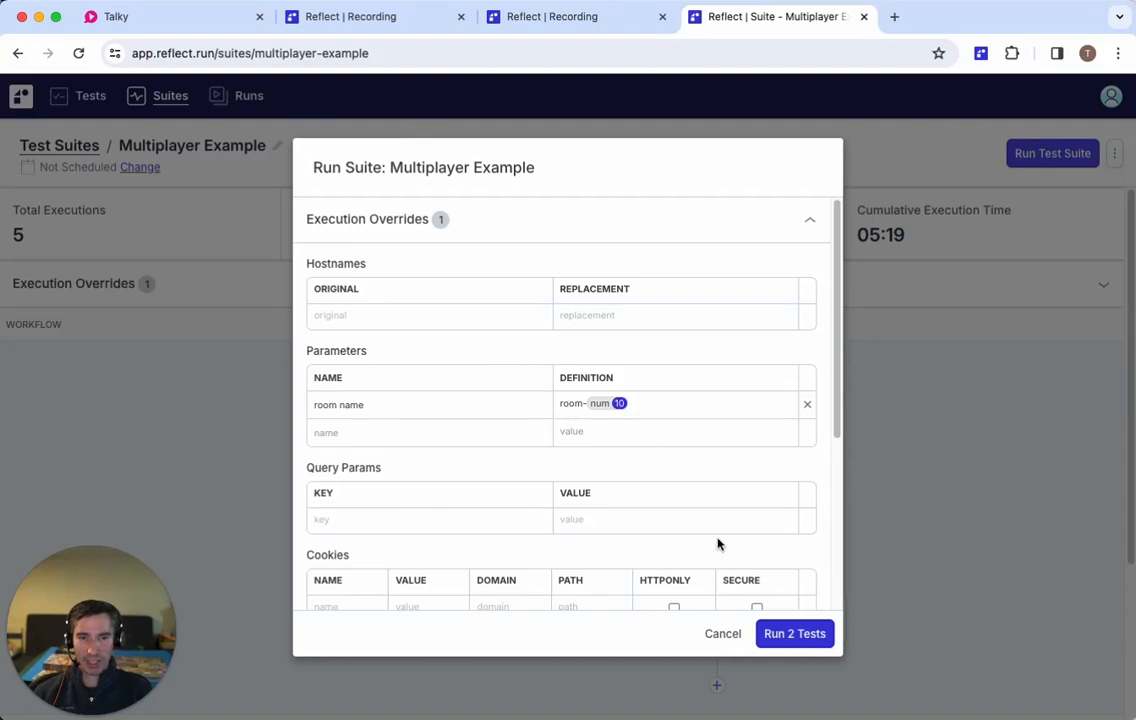
{"action": "scroll", "coordinate": [720, 490], "scroll_direction": "down", "scroll_amount": 5}
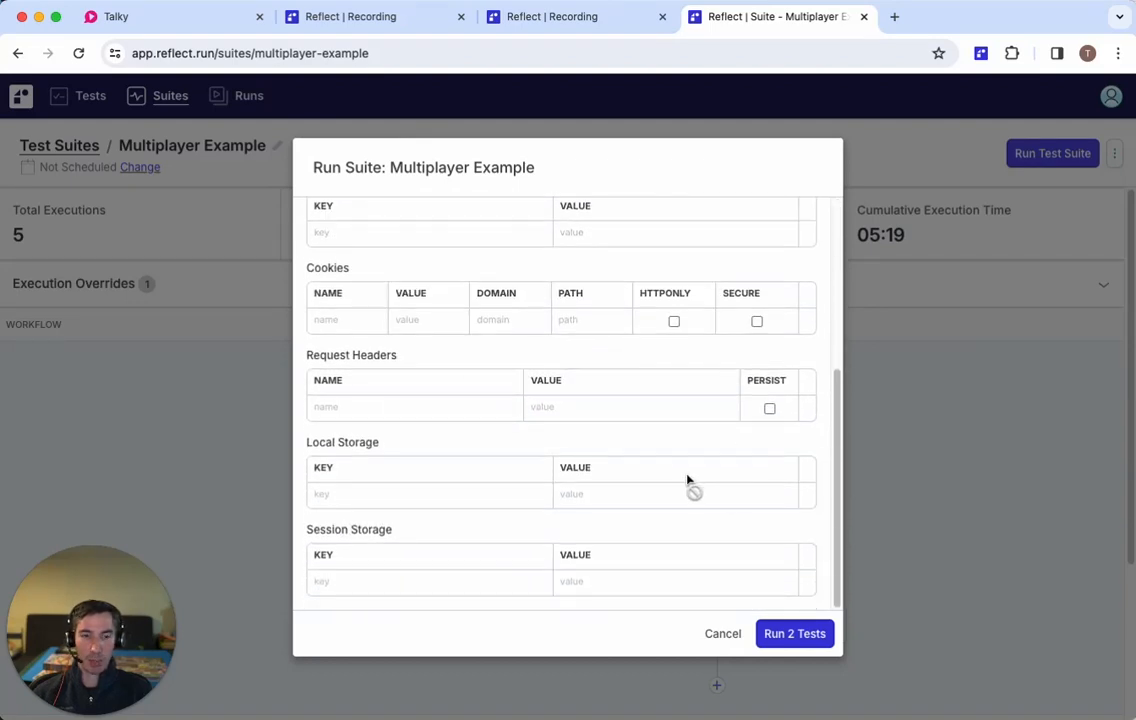
{"action": "left_click", "coordinate": [794, 634]}
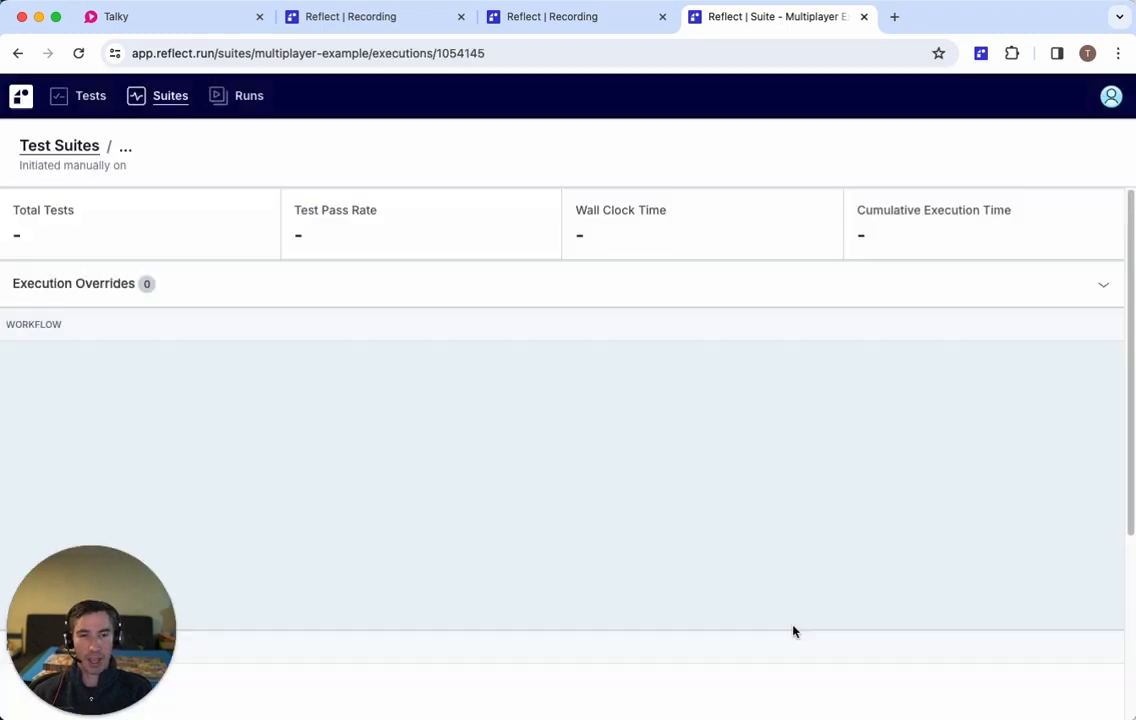
Step: Check the suite execution's running tests, and examine the Multiplayer - Creator test's results from this execution
{"action": "scroll", "coordinate": [819, 517], "scroll_direction": "down", "scroll_amount": 2}
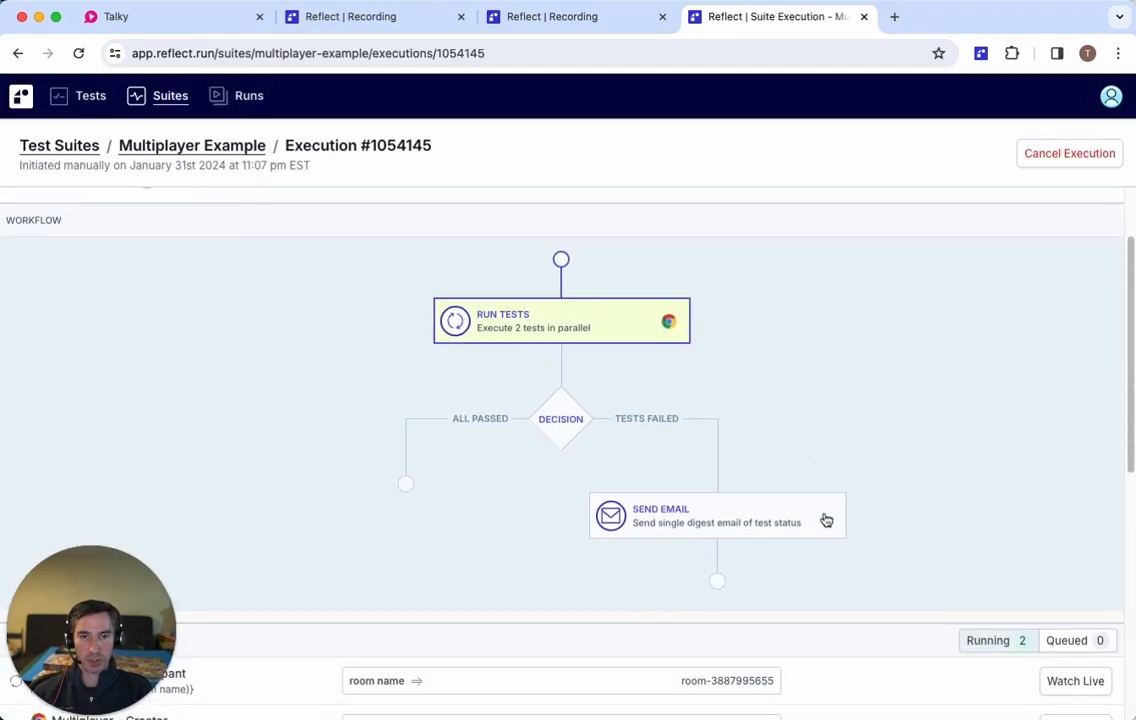
{"action": "scroll", "coordinate": [820, 519], "scroll_direction": "down", "scroll_amount": 4}
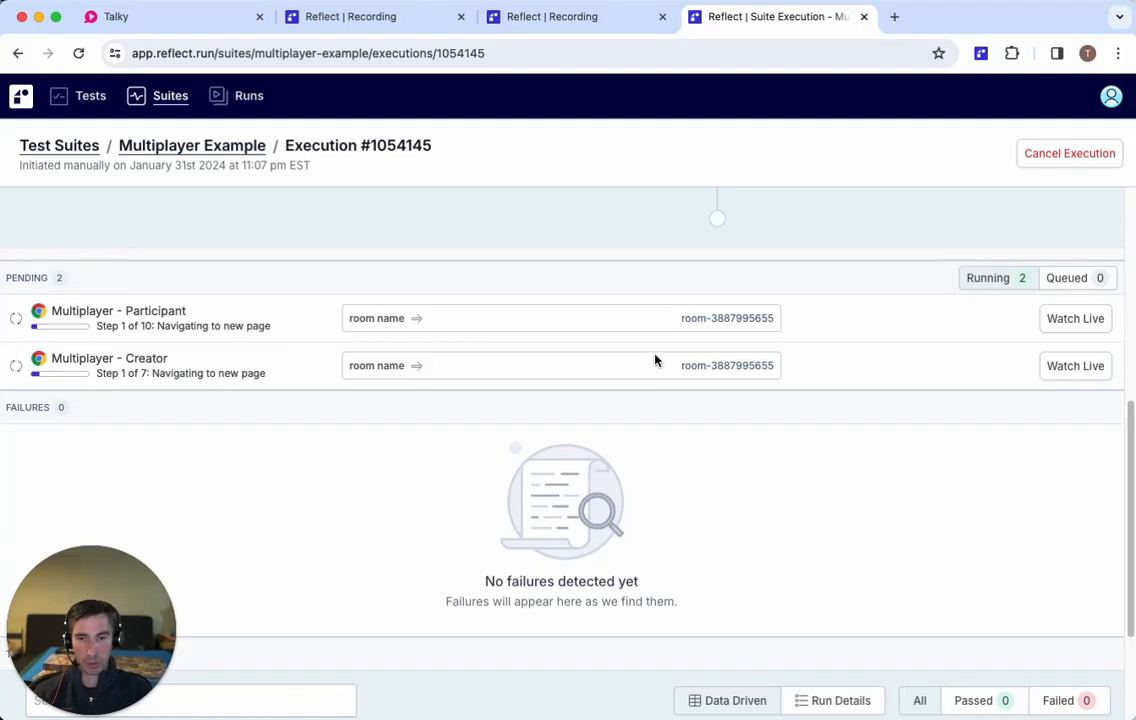
{"action": "left_click", "coordinate": [1076, 369]}
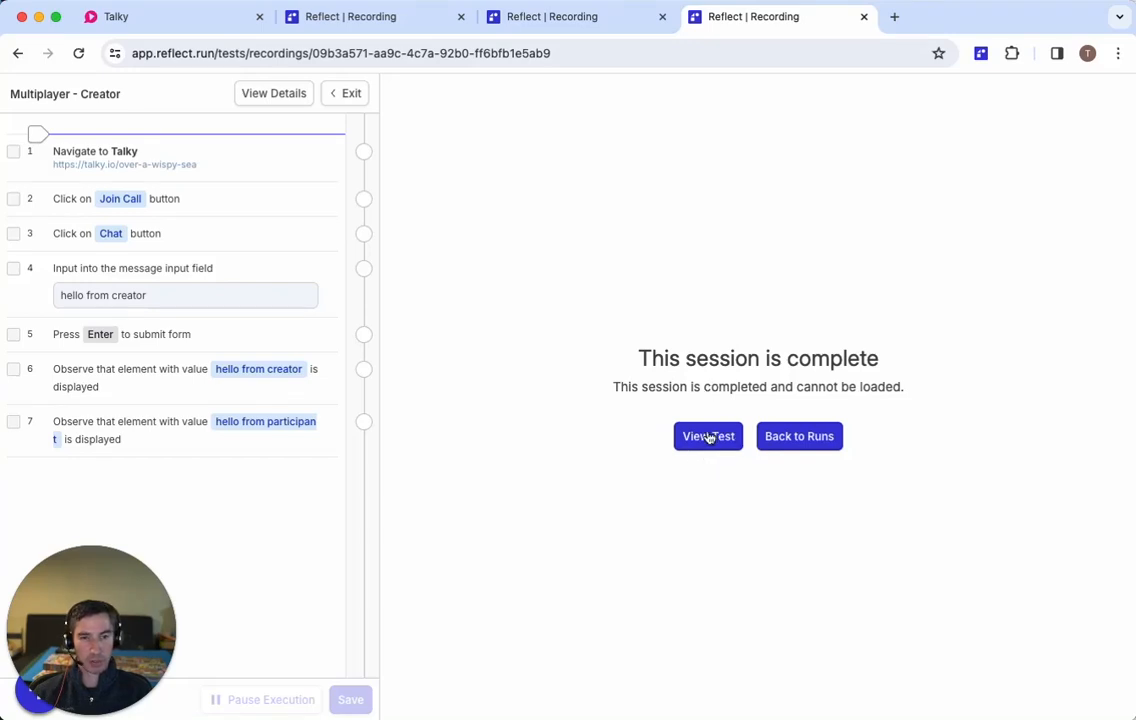
{"action": "left_click", "coordinate": [710, 441]}
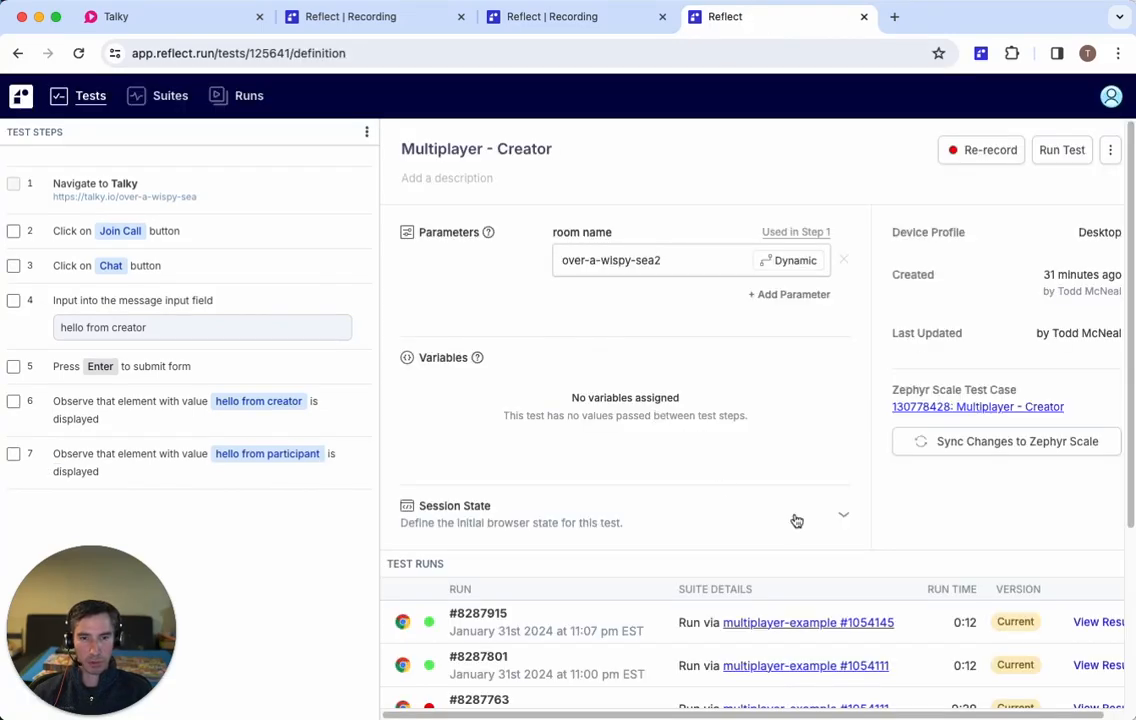
{"action": "left_click", "coordinate": [1100, 623]}
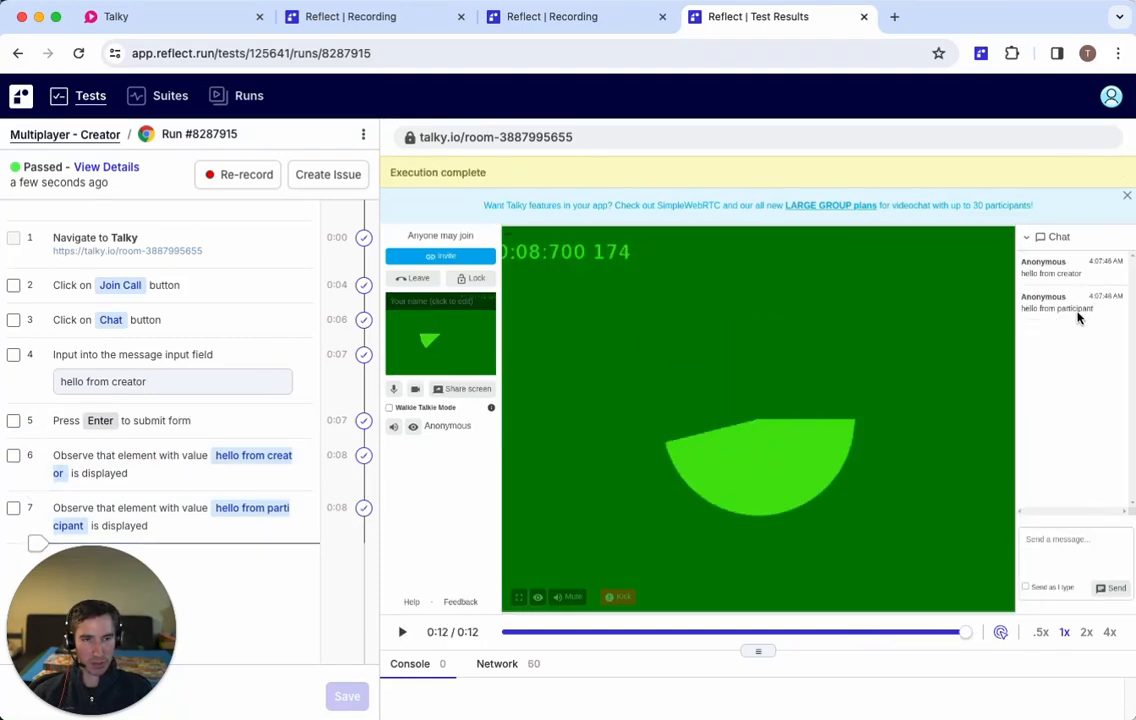
{"action": "left_click", "coordinate": [168, 95]}
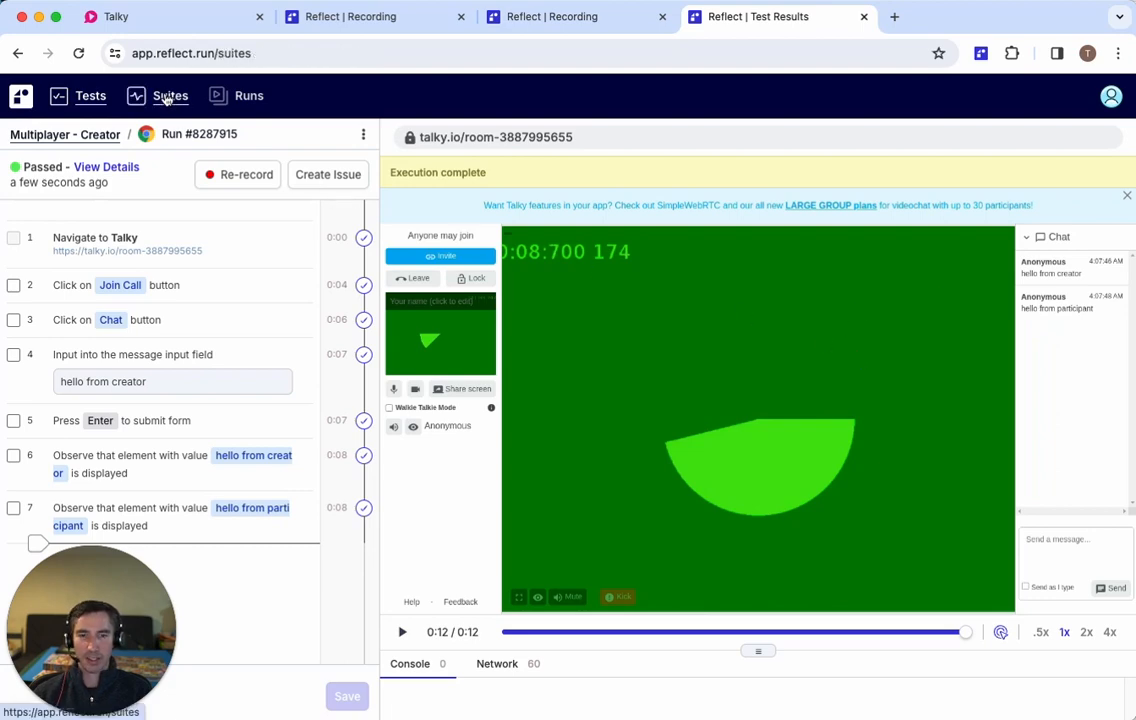
Step: Open the Multiplayer Example suite's most recent execution and examine both tests' statuses and room names, including the Multiplayer - Participant run summary
{"action": "left_click", "coordinate": [672, 357]}
{"action": "scroll", "coordinate": [930, 540], "scroll_direction": "down", "scroll_amount": 3}
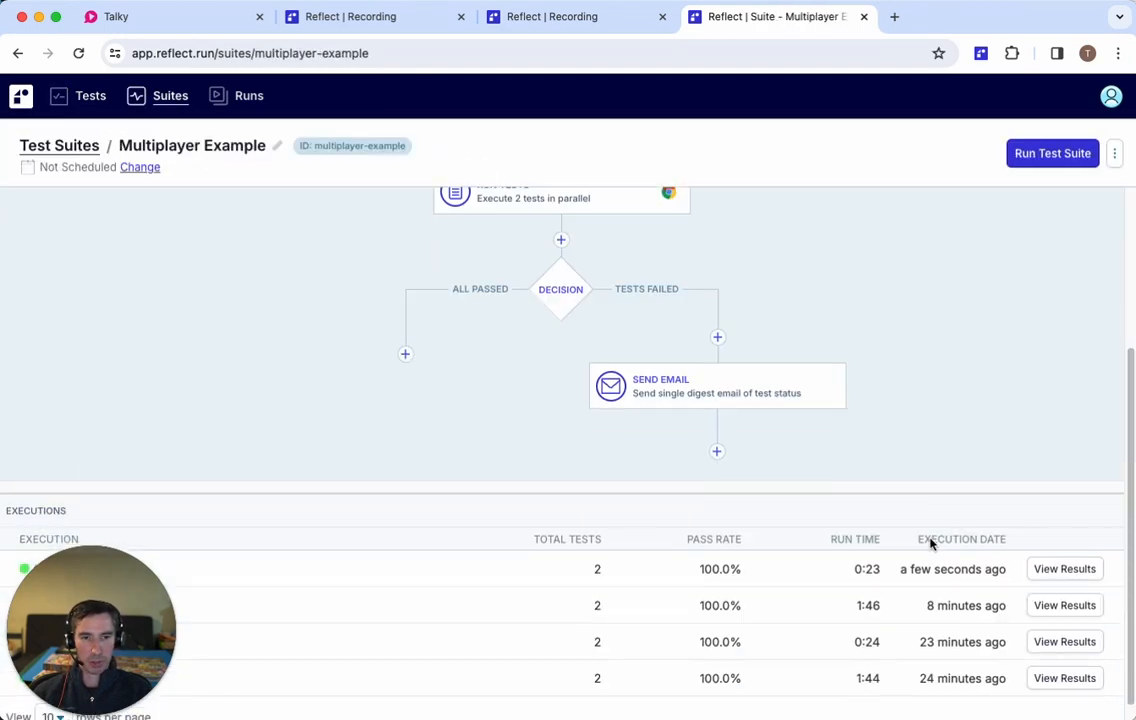
{"action": "left_click", "coordinate": [1062, 574]}
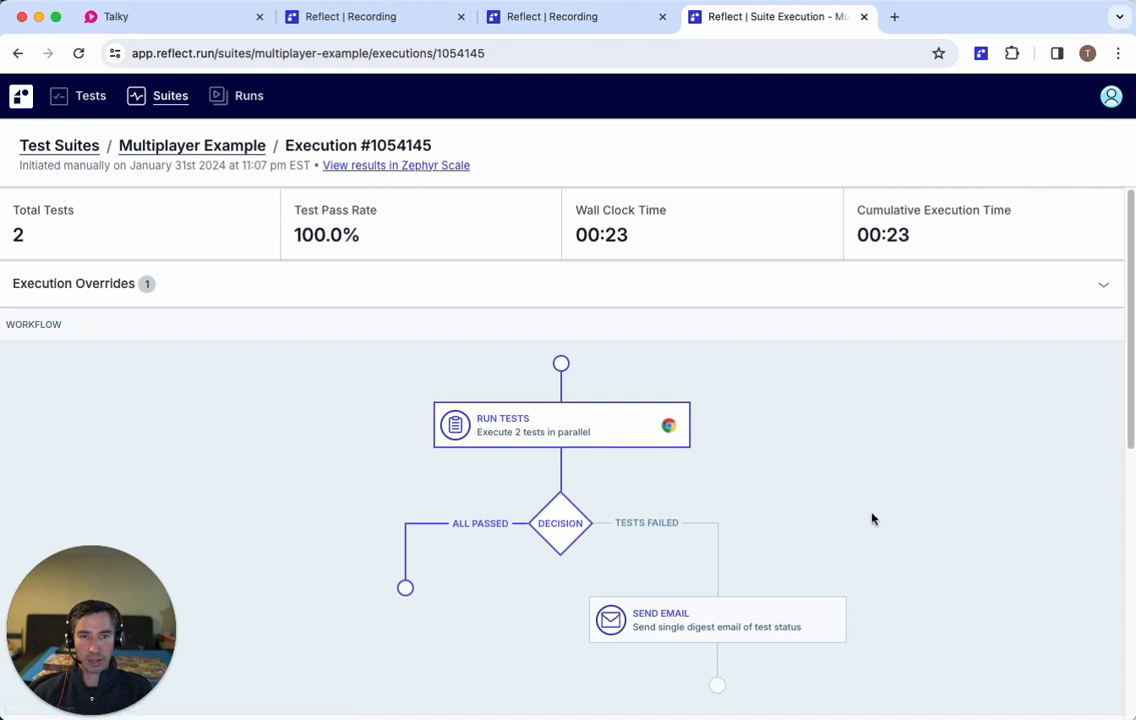
{"action": "scroll", "coordinate": [871, 520], "scroll_direction": "down", "scroll_amount": 1}
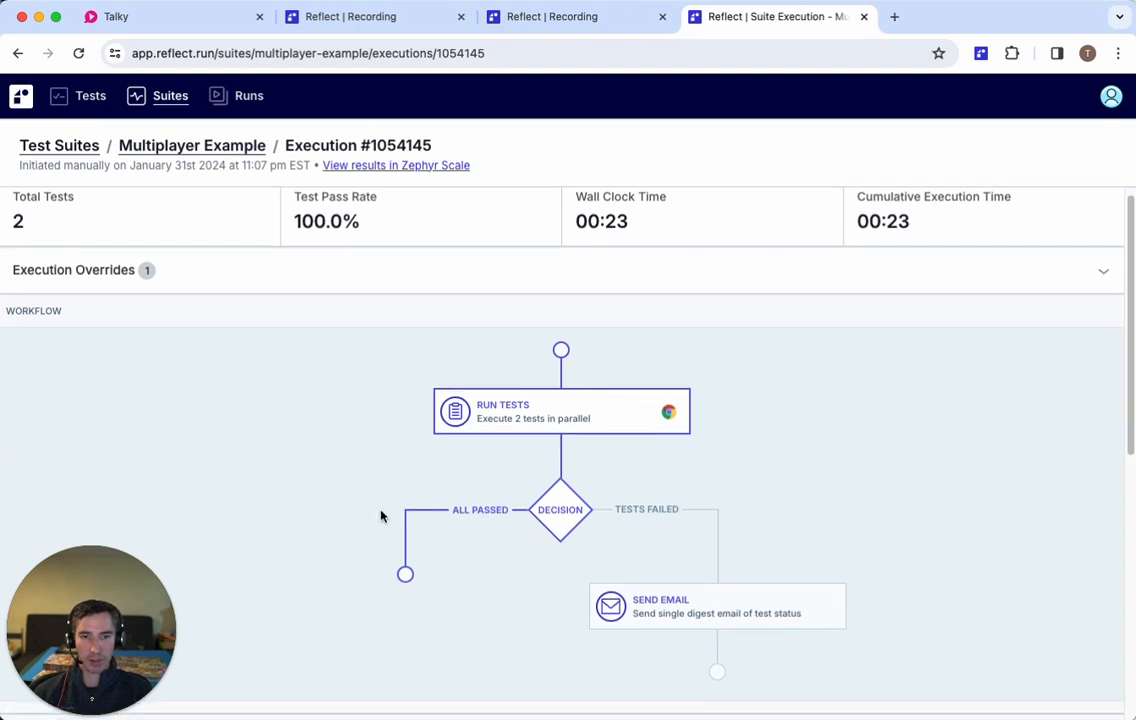
{"action": "scroll", "coordinate": [604, 479], "scroll_direction": "down", "scroll_amount": 5}
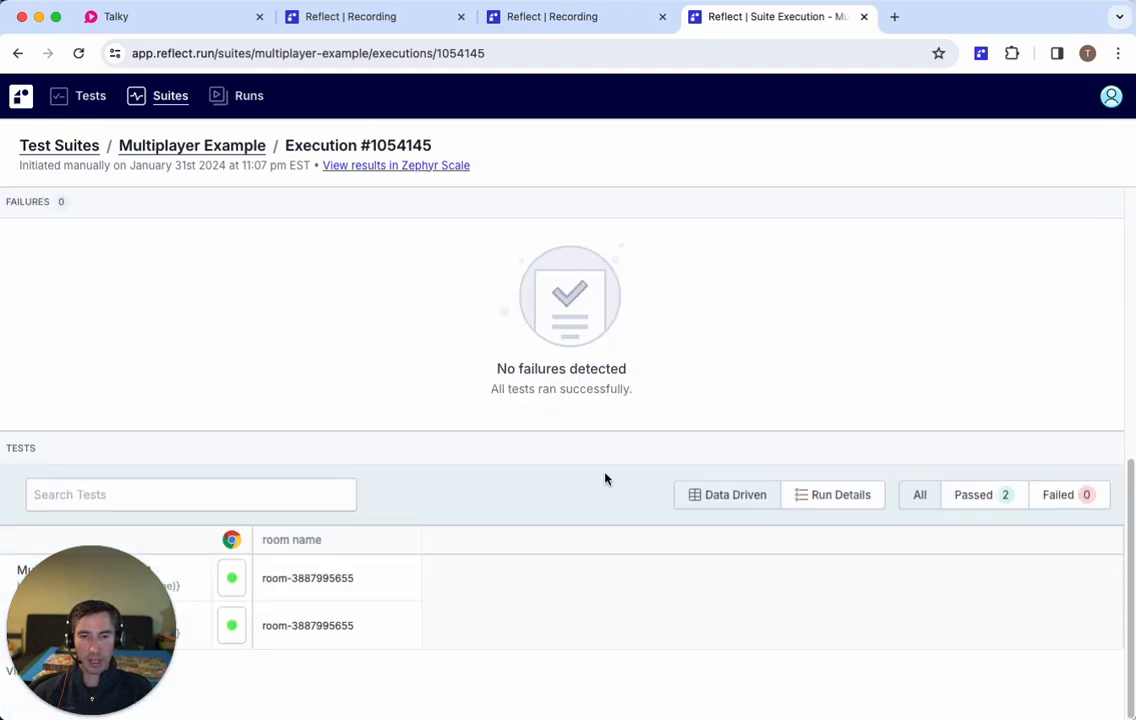
{"action": "scroll", "coordinate": [314, 545], "scroll_direction": "up", "scroll_amount": 1}
{"action": "left_click_drag", "start_coordinate": [109, 603], "coordinate": [1047, 592]}
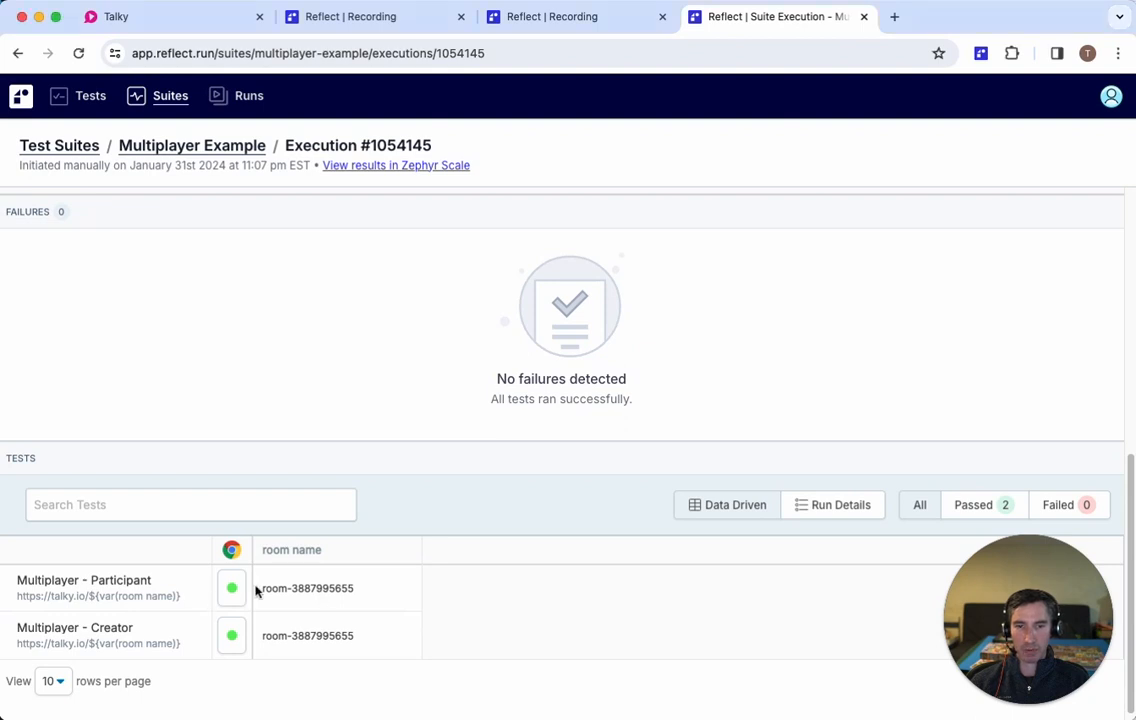
{"action": "mouse_move", "coordinate": [231, 596]}
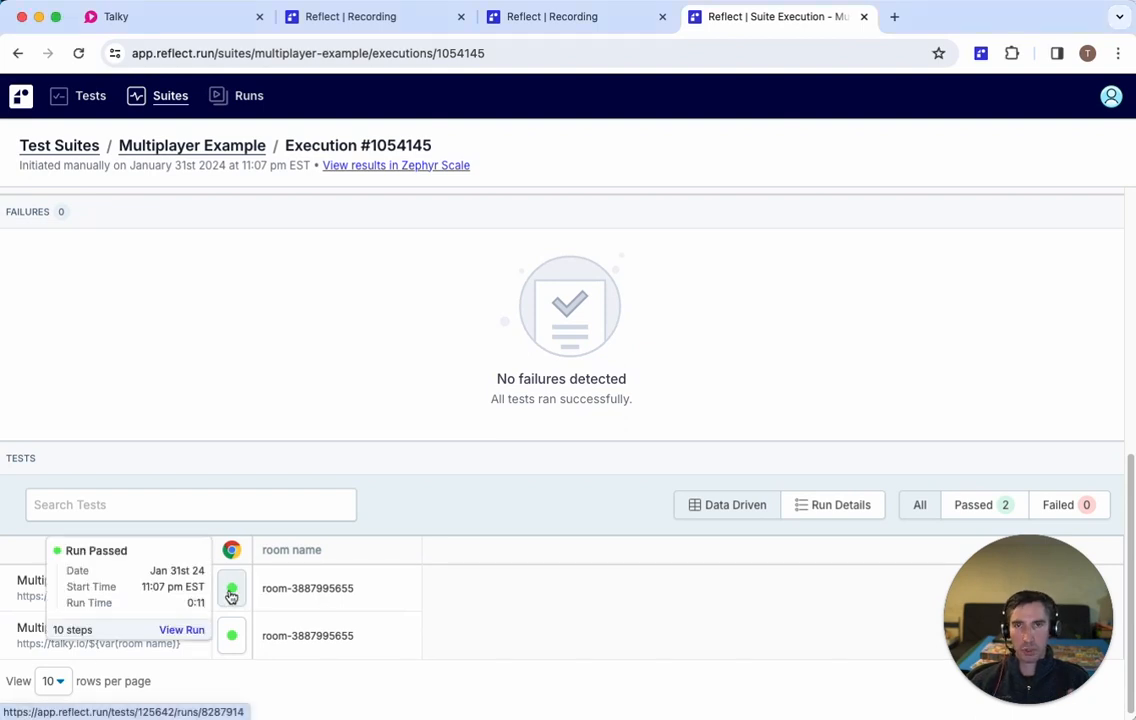